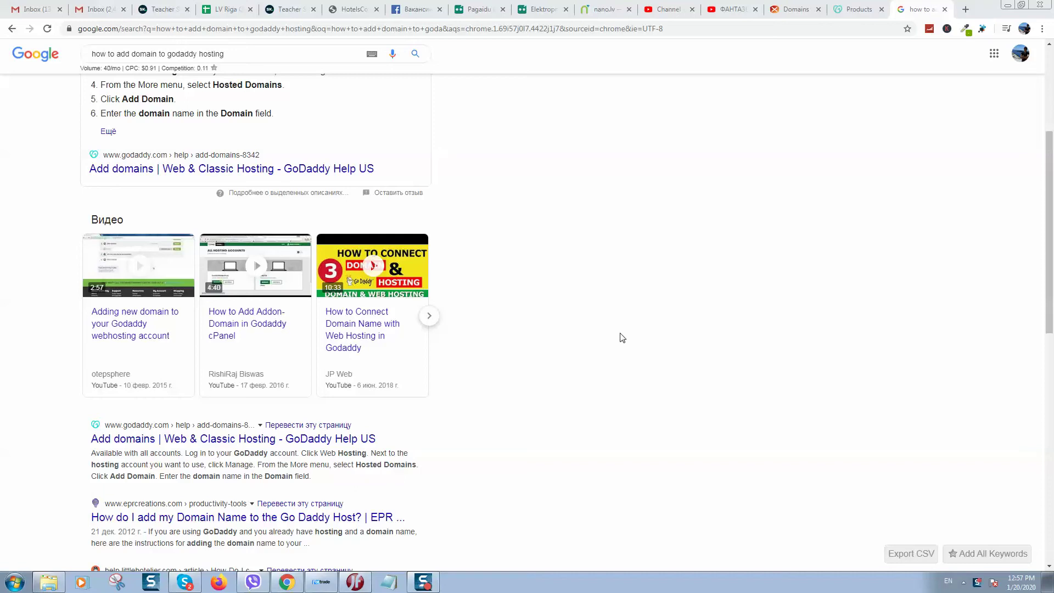
Scroll through Google's results on adding a domain to GoDaddy hosting
{"action": "scroll", "coordinate": [328, 197], "scroll_direction": "up", "scroll_amount": 3}
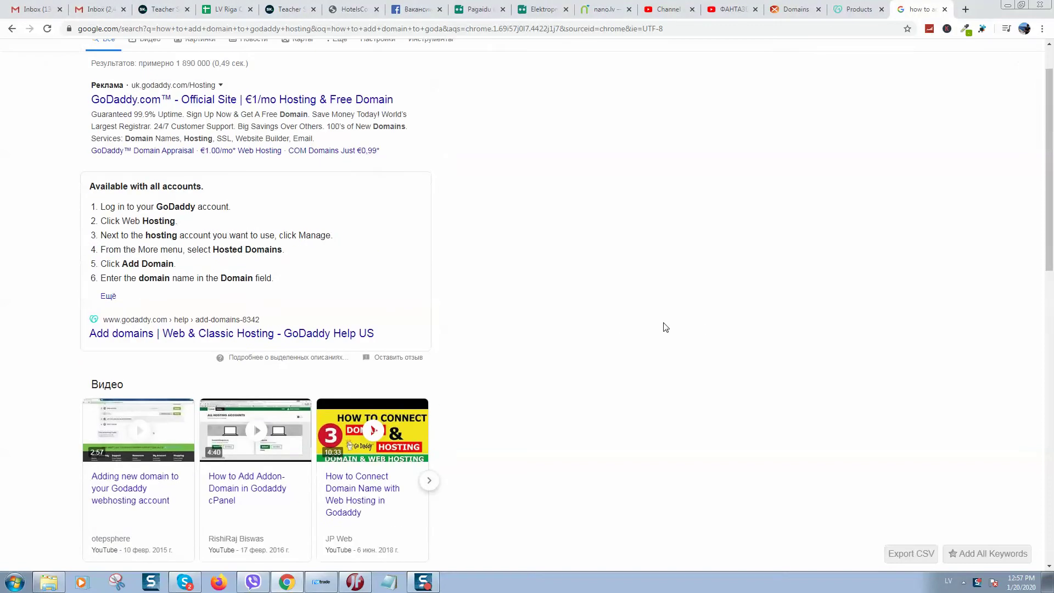
{"action": "scroll", "coordinate": [664, 327], "scroll_direction": "down", "scroll_amount": 3}
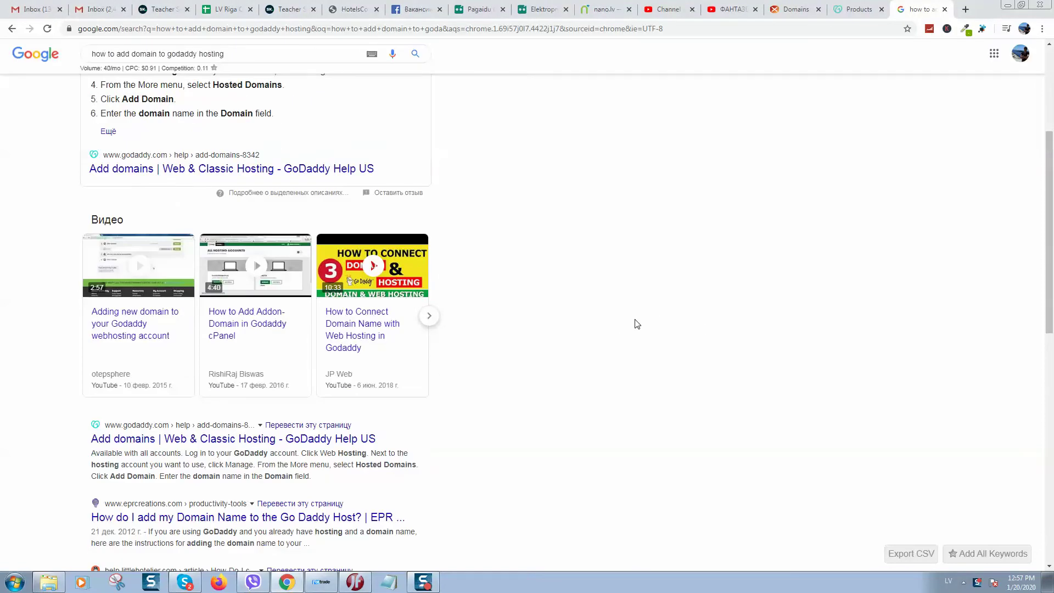
From GoDaddy Products, open cPanel for Enterprise Business Hosting with cPanel – 6 Month
{"action": "left_click", "coordinate": [852, 9]}
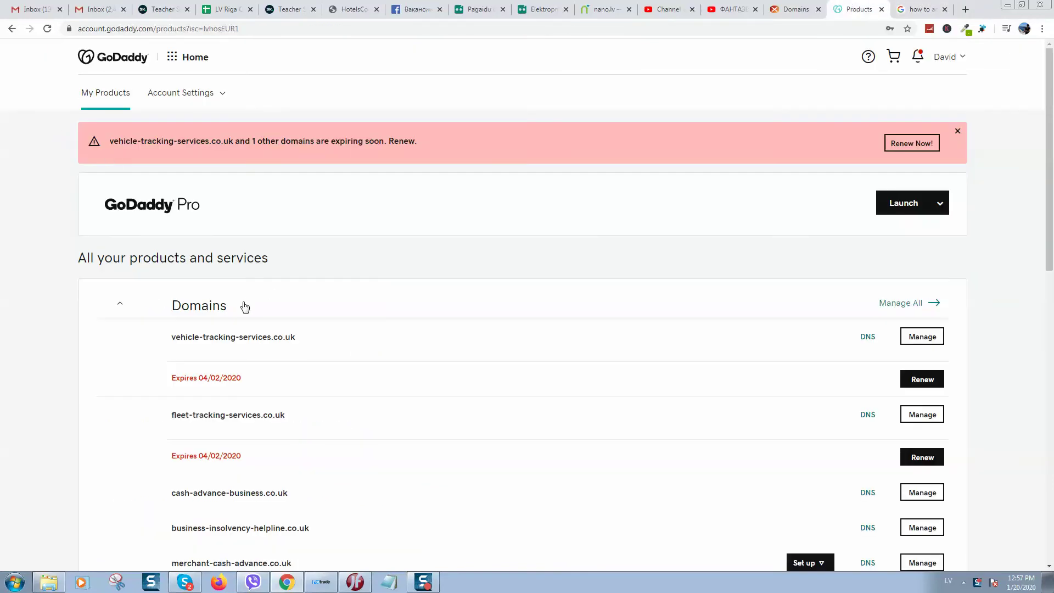
{"action": "scroll", "coordinate": [252, 307], "scroll_direction": "down", "scroll_amount": 5}
{"action": "scroll", "coordinate": [285, 207], "scroll_direction": "down", "scroll_amount": 3}
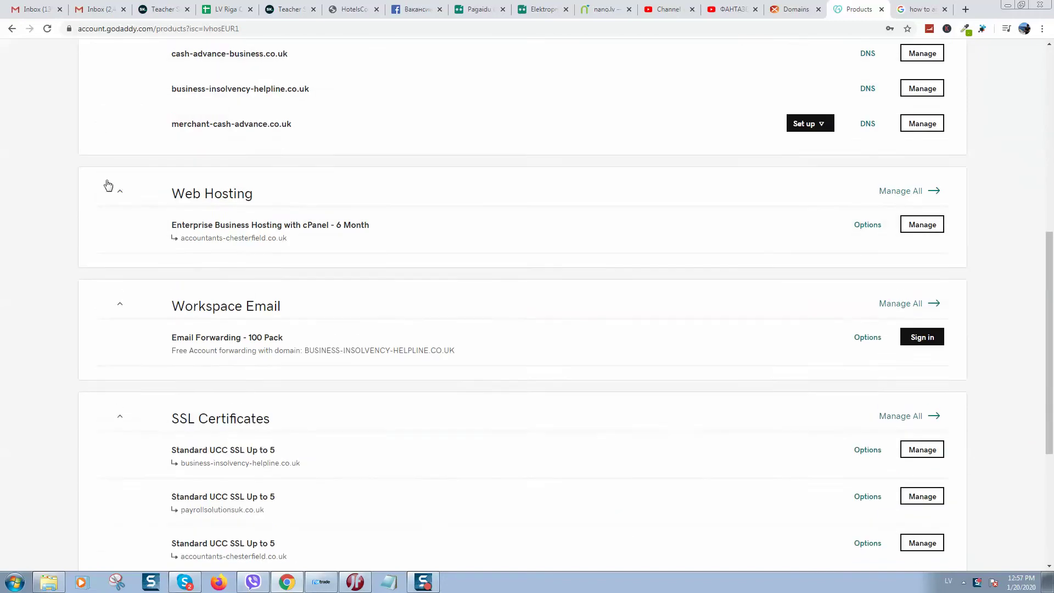
{"action": "scroll", "coordinate": [323, 219], "scroll_direction": "up", "scroll_amount": 6}
{"action": "scroll", "coordinate": [207, 200], "scroll_direction": "up", "scroll_amount": 2}
{"action": "scroll", "coordinate": [188, 208], "scroll_direction": "down", "scroll_amount": 6}
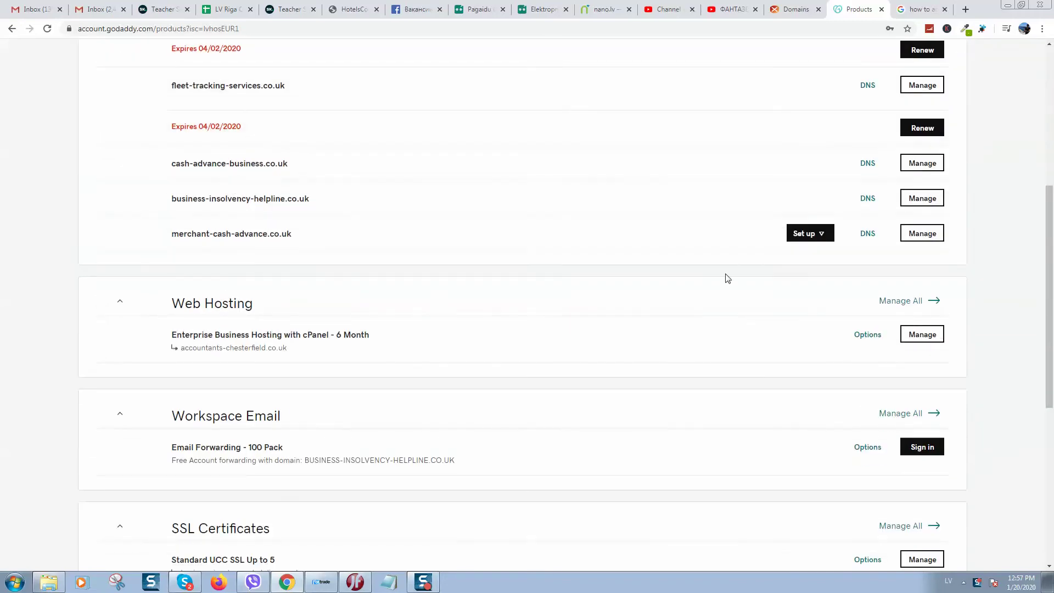
{"action": "scroll", "coordinate": [585, 331], "scroll_direction": "down", "scroll_amount": 4}
{"action": "scroll", "coordinate": [117, 255], "scroll_direction": "up", "scroll_amount": 4}
{"action": "scroll", "coordinate": [223, 280], "scroll_direction": "up", "scroll_amount": 5}
{"action": "scroll", "coordinate": [143, 254], "scroll_direction": "down", "scroll_amount": 4}
{"action": "scroll", "coordinate": [216, 218], "scroll_direction": "down", "scroll_amount": 3}
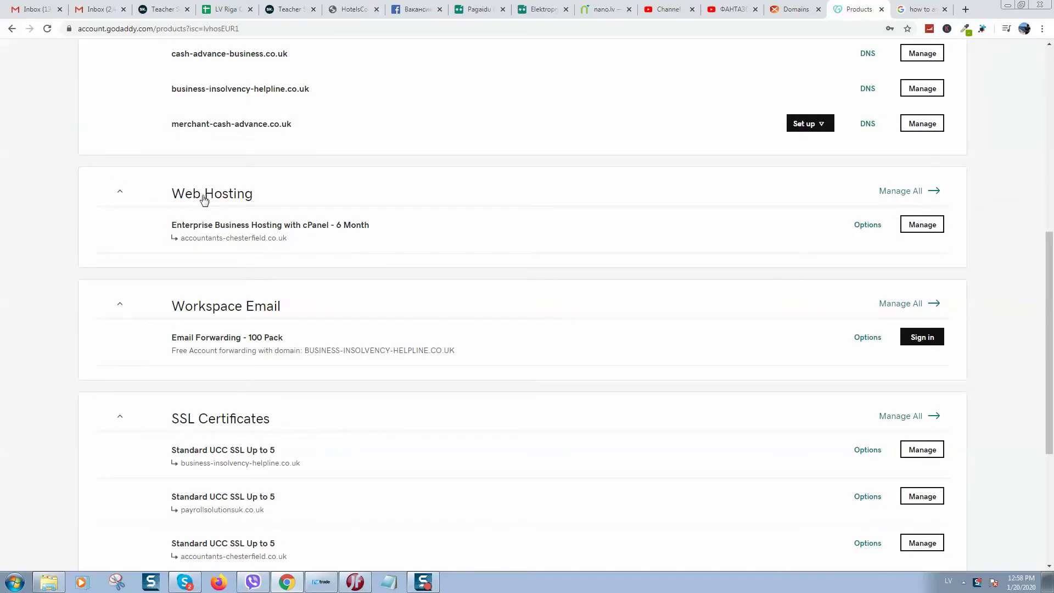
{"action": "left_click", "coordinate": [924, 229]}
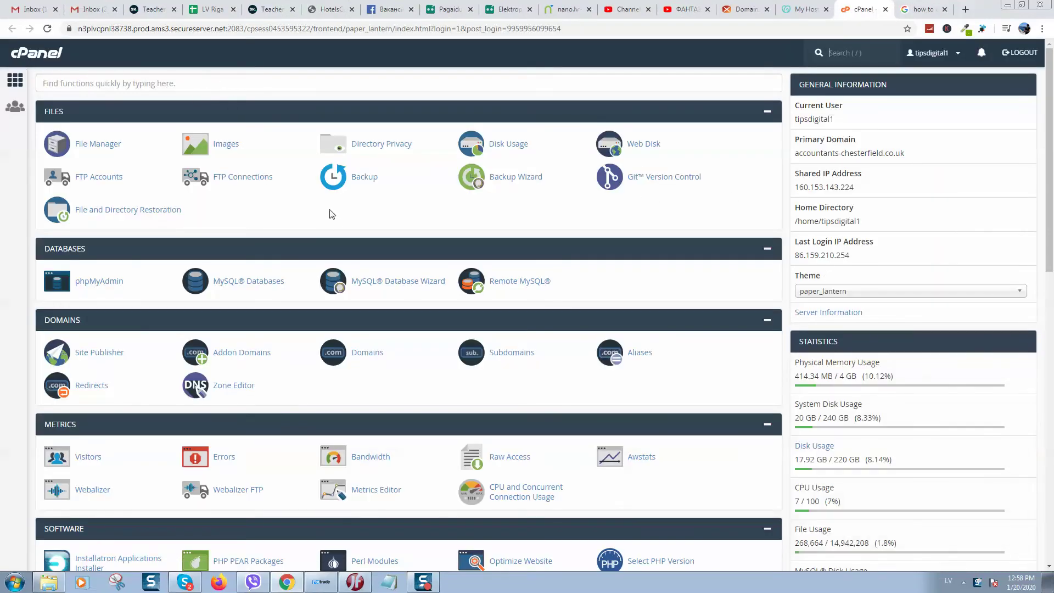
Open Addon Domains from the cPanel dashboard's Domains section
{"action": "scroll", "coordinate": [346, 225], "scroll_direction": "down", "scroll_amount": 1}
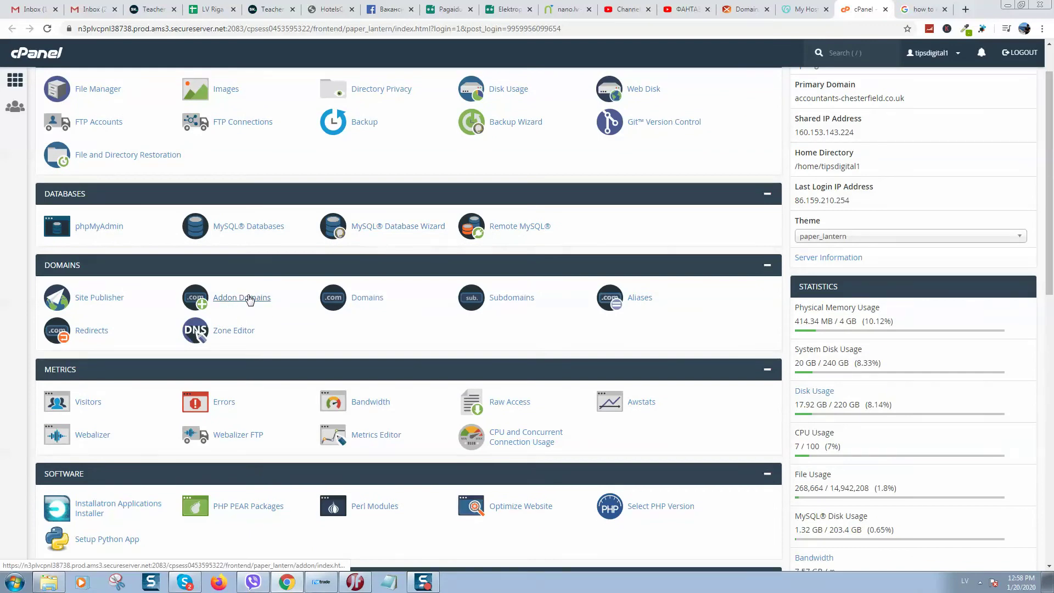
{"action": "left_click", "coordinate": [248, 300]}
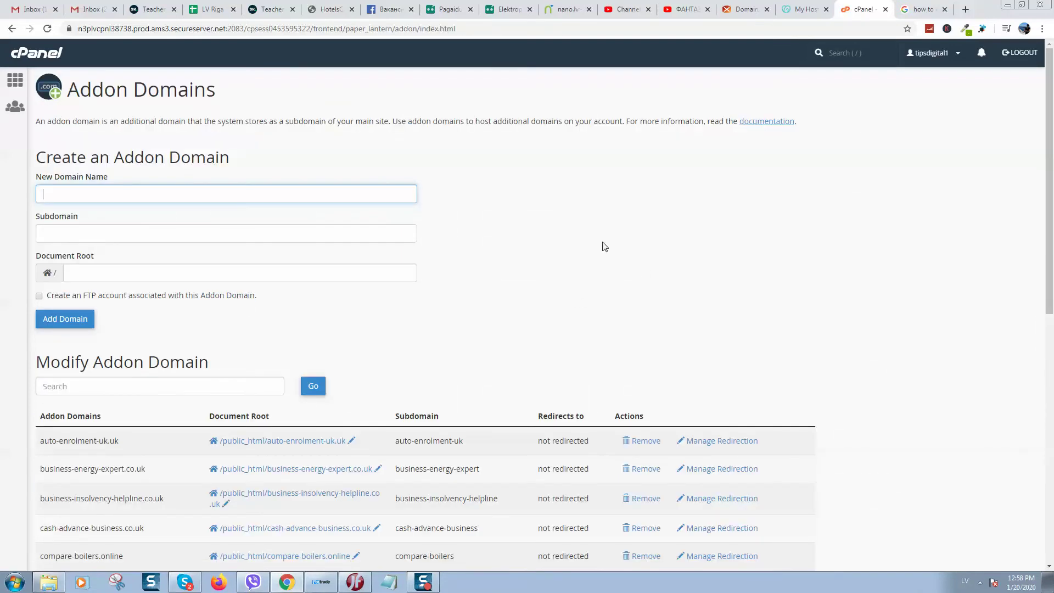
Leave the empty Addon Domains form and switch to the nano.lv registrar site
{"action": "left_click", "coordinate": [426, 584]}
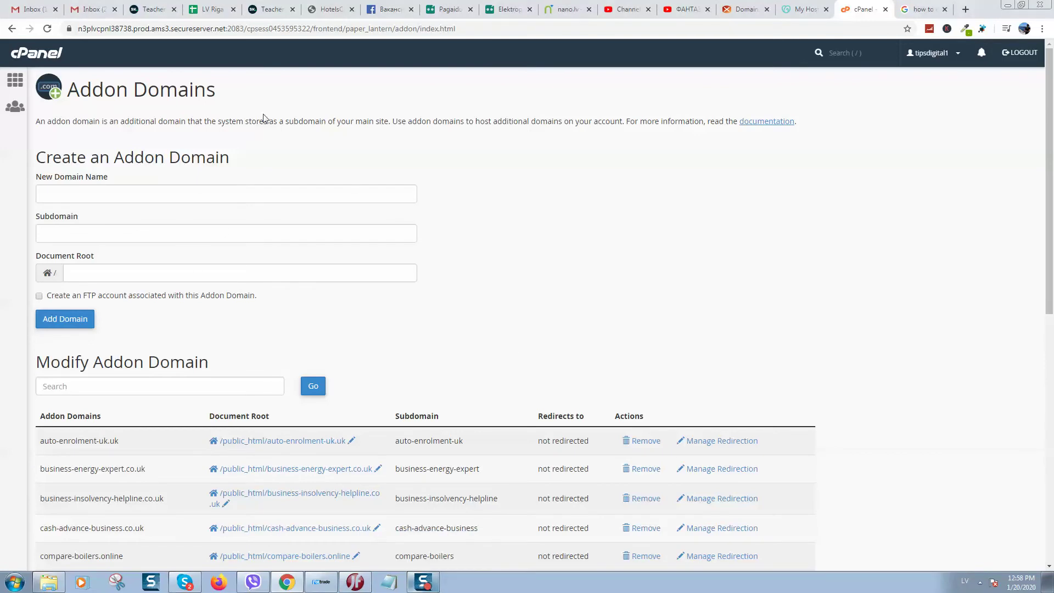
{"action": "left_click", "coordinate": [565, 10]}
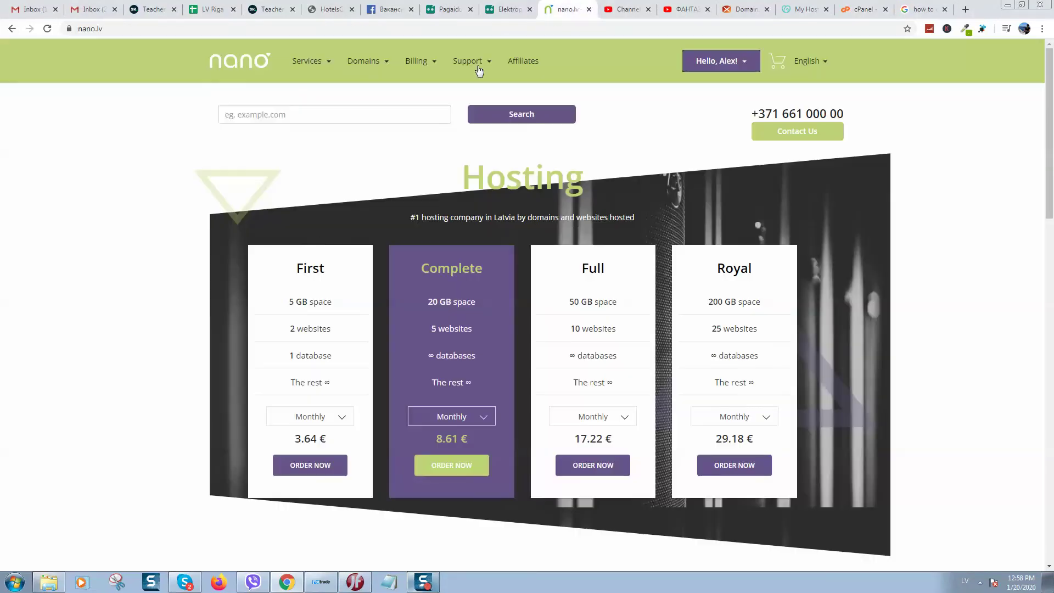
Copy the name nebtrade.com from nano.lv's My Domains list
{"action": "mouse_move", "coordinate": [366, 61]}
{"action": "left_click", "coordinate": [377, 73]}
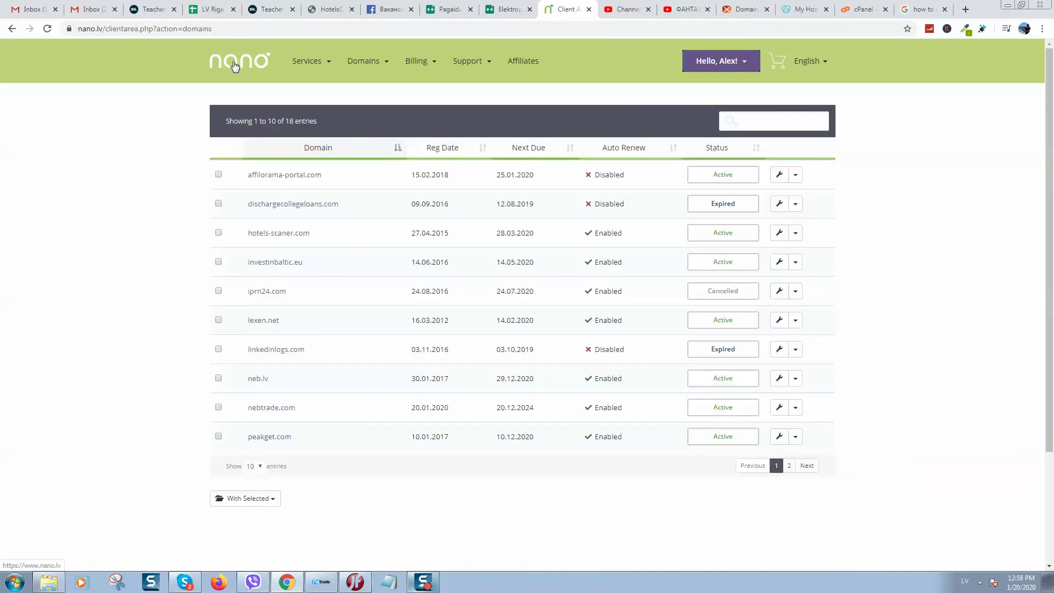
{"action": "left_click_drag", "start_coordinate": [319, 417], "coordinate": [247, 409]}
{"action": "key", "text": "ctrl+c"}
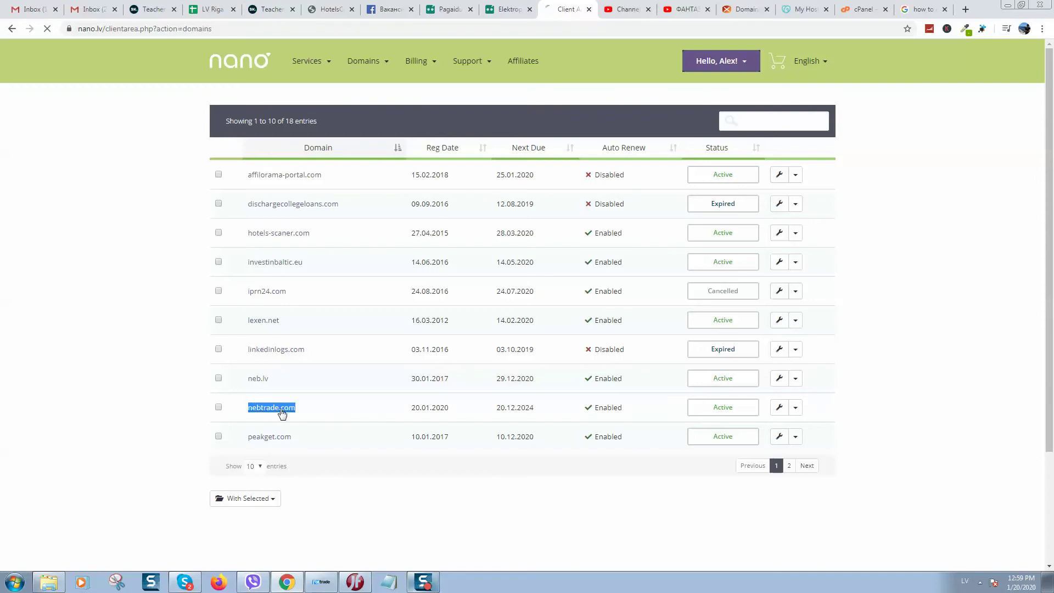
{"action": "right_click", "coordinate": [292, 419]}
{"action": "left_click", "coordinate": [314, 510]}
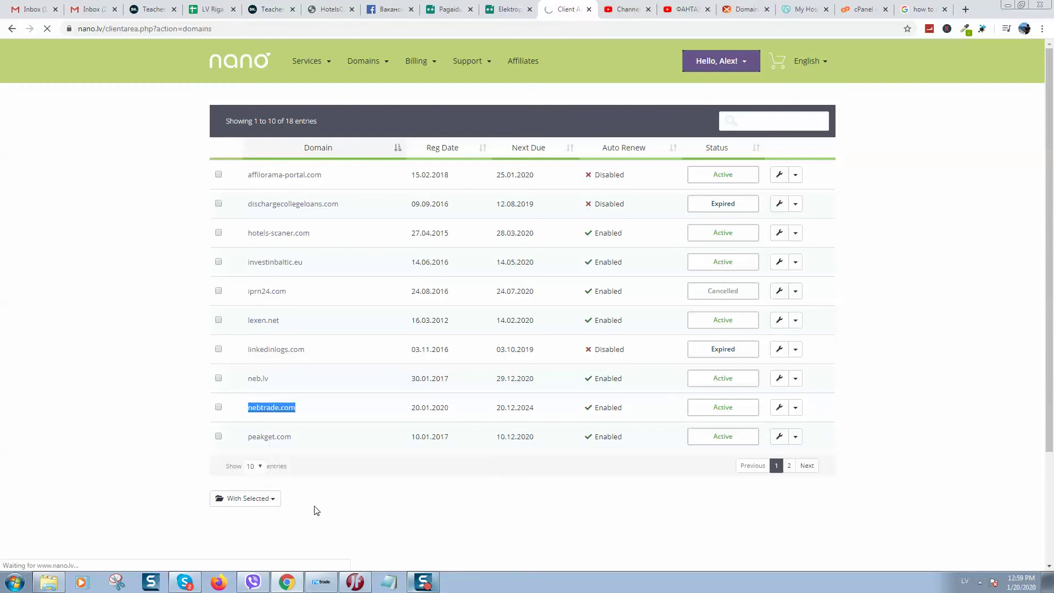
{"action": "left_click", "coordinate": [860, 10]}
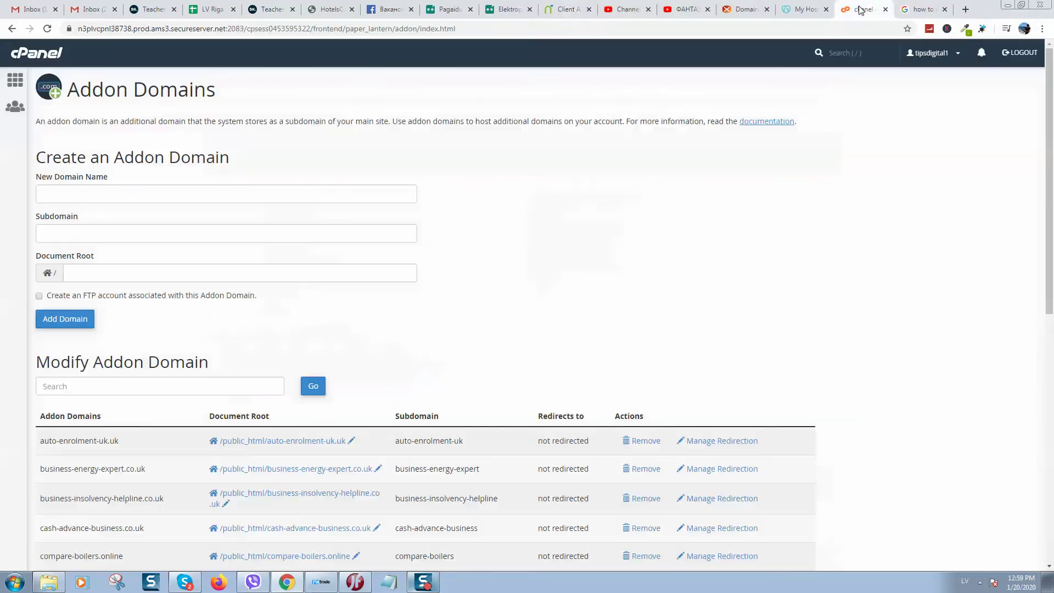
Add addon domain nebtrade.com with subdomain nebtrade and document root public_html/nebtrade.com
{"action": "left_click", "coordinate": [85, 188]}
{"action": "key", "text": "ctrl+v"}
{"action": "left_click_drag", "start_coordinate": [125, 195], "coordinate": [0, 195]}
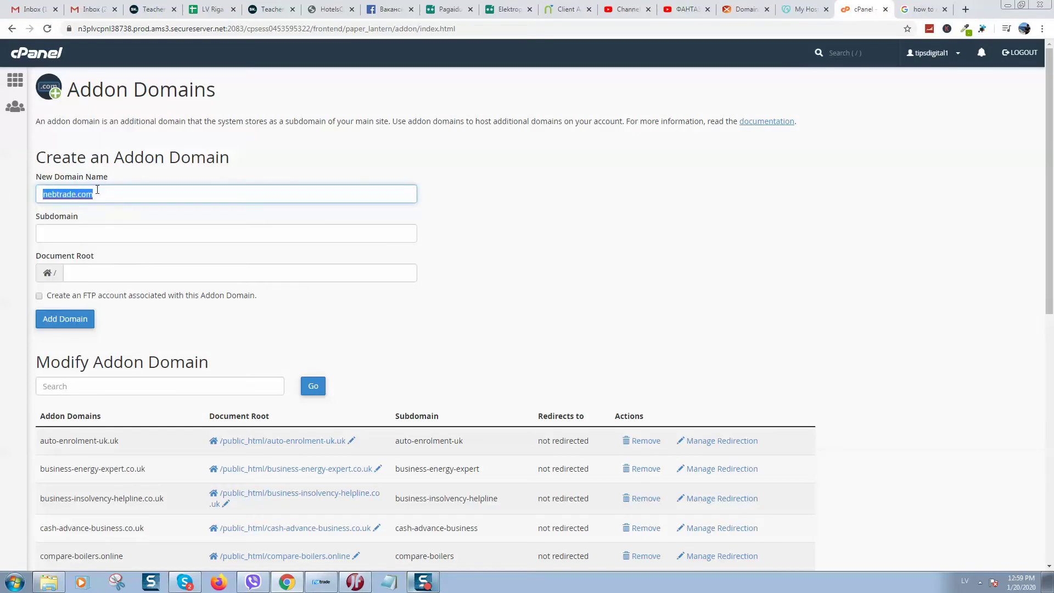
{"action": "left_click", "coordinate": [111, 231]}
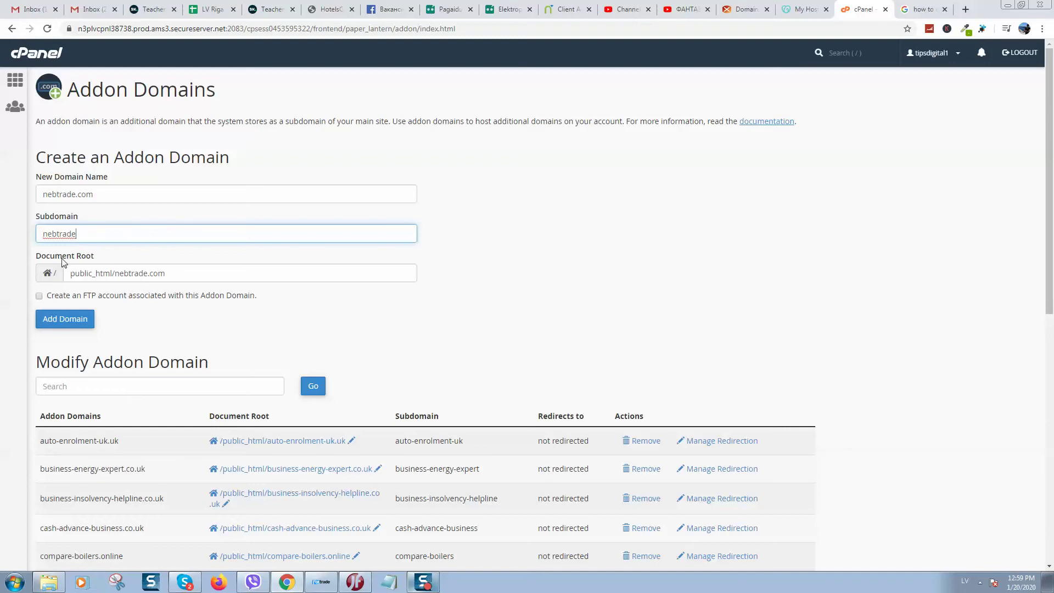
{"action": "left_click_drag", "start_coordinate": [57, 256], "coordinate": [111, 259]}
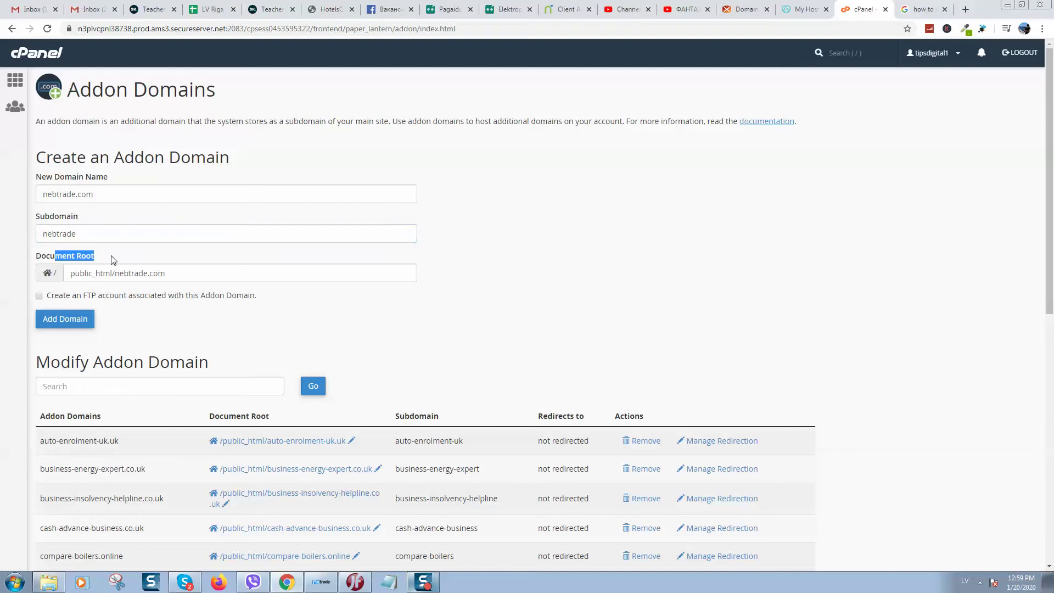
{"action": "left_click", "coordinate": [67, 326]}
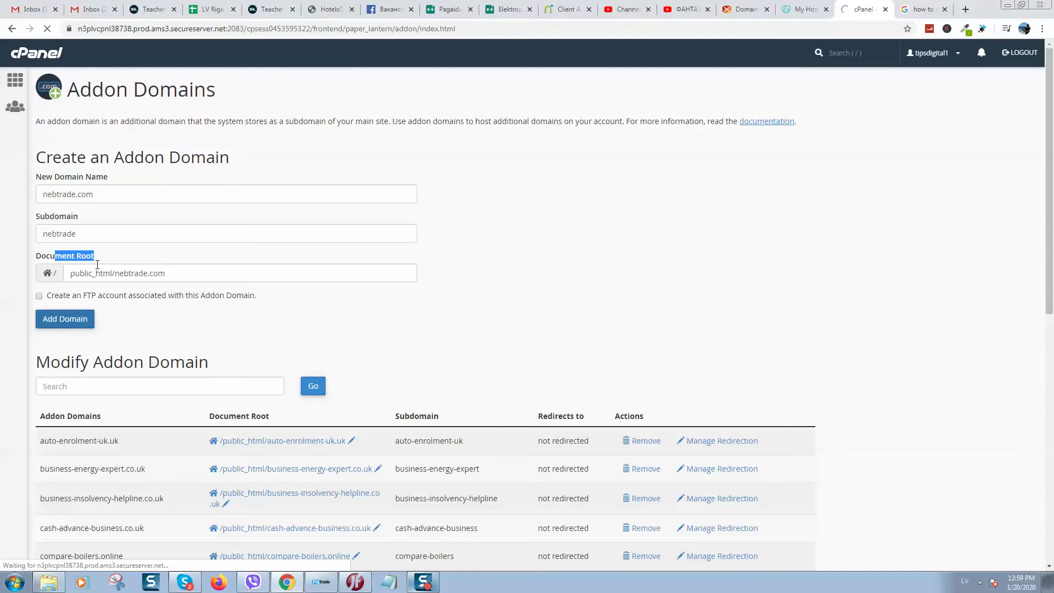
{"action": "left_click", "coordinate": [120, 277]}
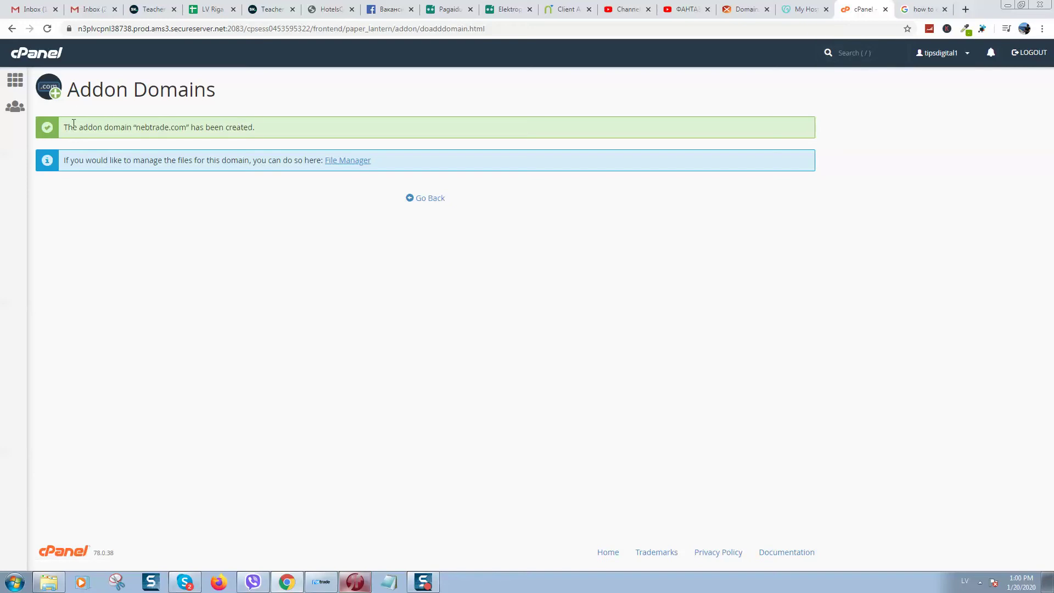
Select the success message confirming the nebtrade.com addon domain was created
{"action": "mouse_move", "coordinate": [73, 123]}
{"action": "left_mouse_down"}
{"action": "mouse_move", "coordinate": [226, 125]}
{"action": "mouse_move", "coordinate": [205, 122]}
{"action": "left_mouse_up"}
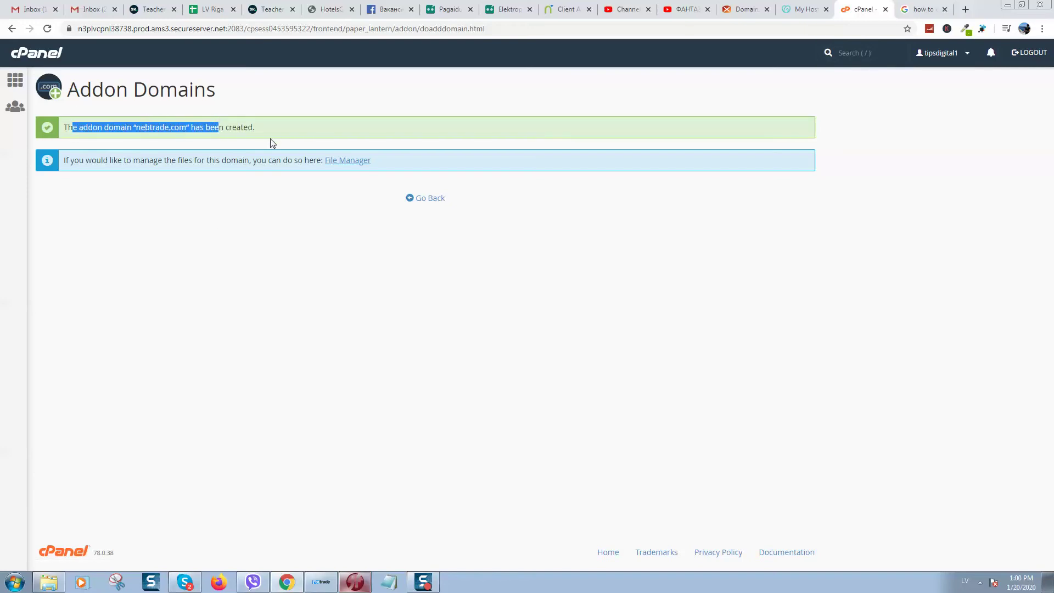
{"action": "left_click", "coordinate": [83, 164]}
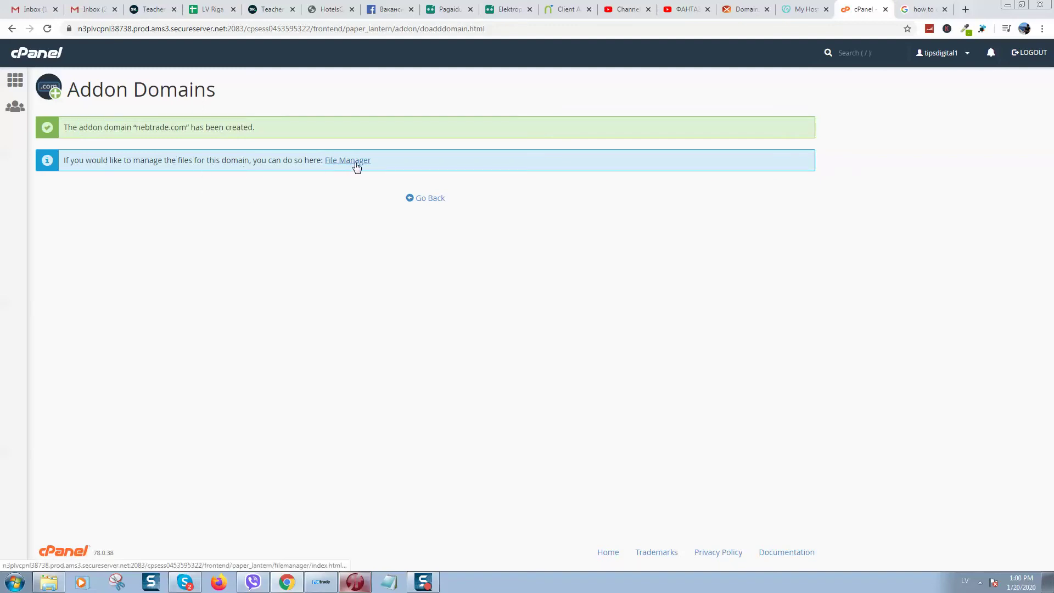
Open File Manager from cPanel home and enter the public_html folder
{"action": "left_click", "coordinate": [337, 163]}
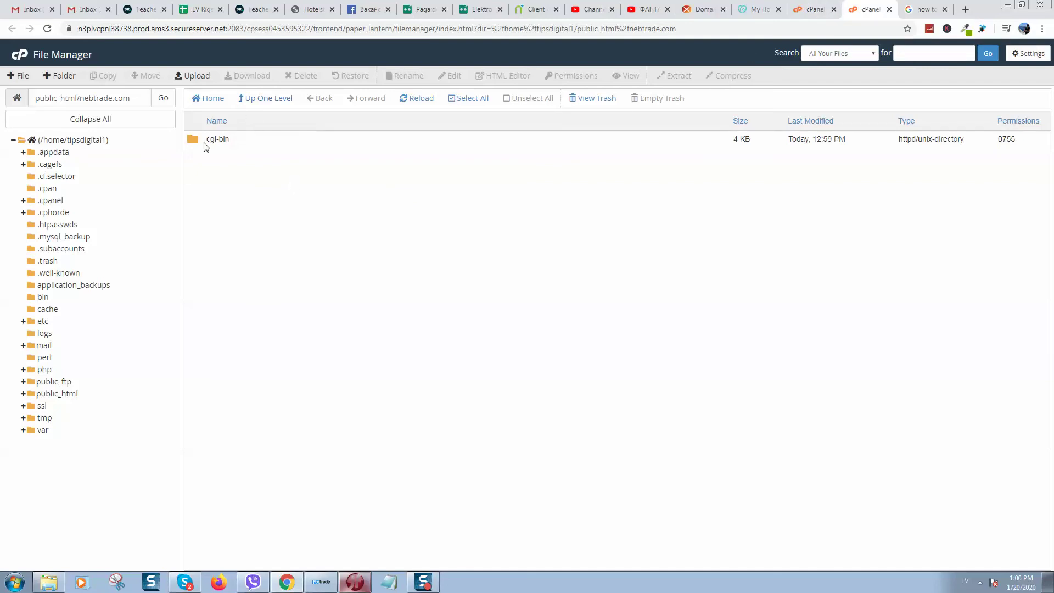
{"action": "left_click", "coordinate": [24, 55]}
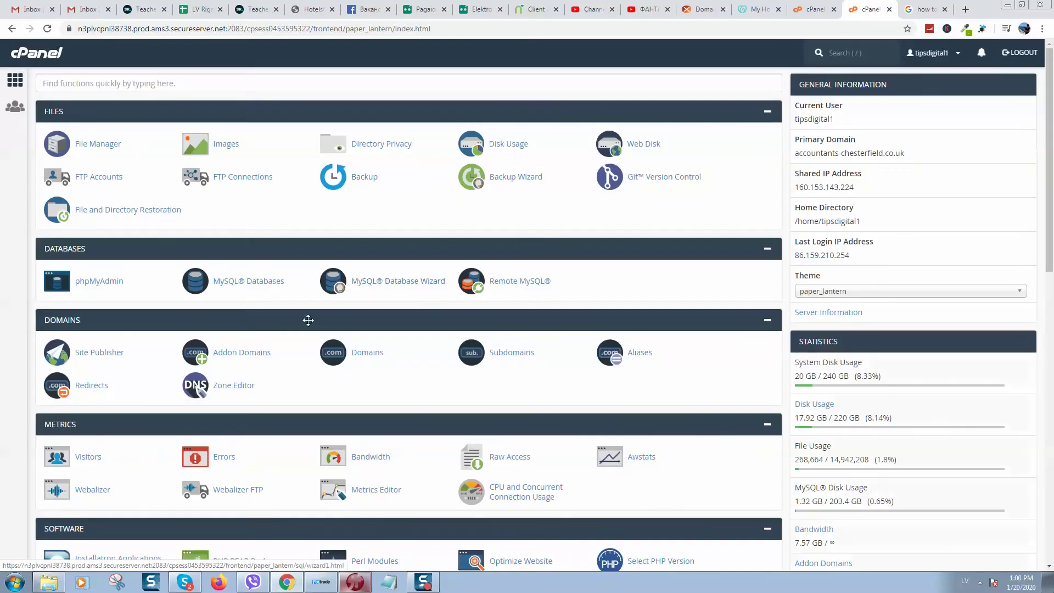
{"action": "left_click", "coordinate": [91, 149]}
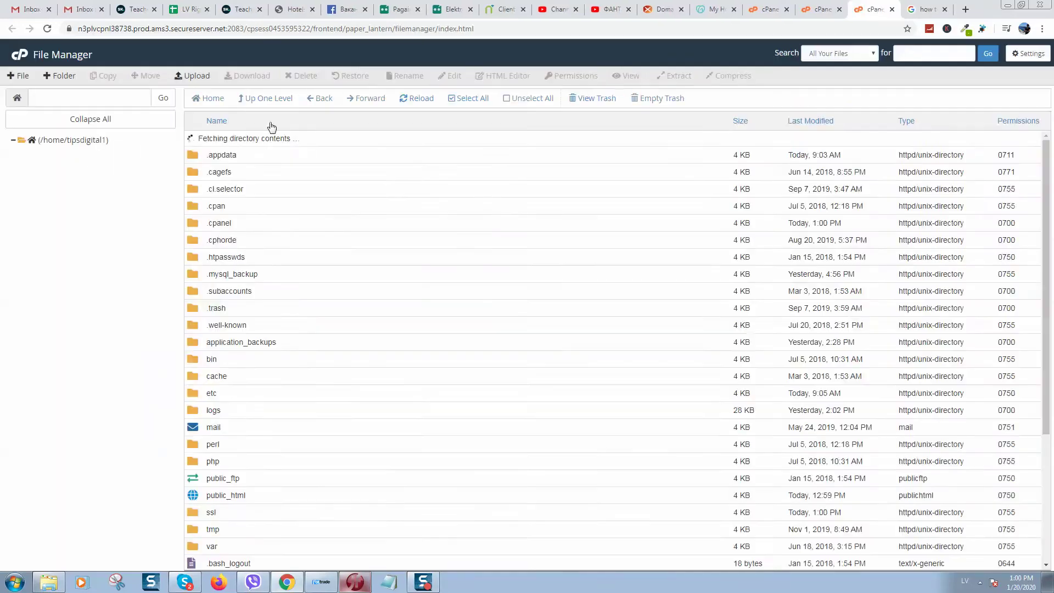
{"action": "scroll", "coordinate": [287, 265], "scroll_direction": "down", "scroll_amount": 2}
{"action": "scroll", "coordinate": [259, 299], "scroll_direction": "down", "scroll_amount": 1}
{"action": "scroll", "coordinate": [265, 273], "scroll_direction": "down", "scroll_amount": 1}
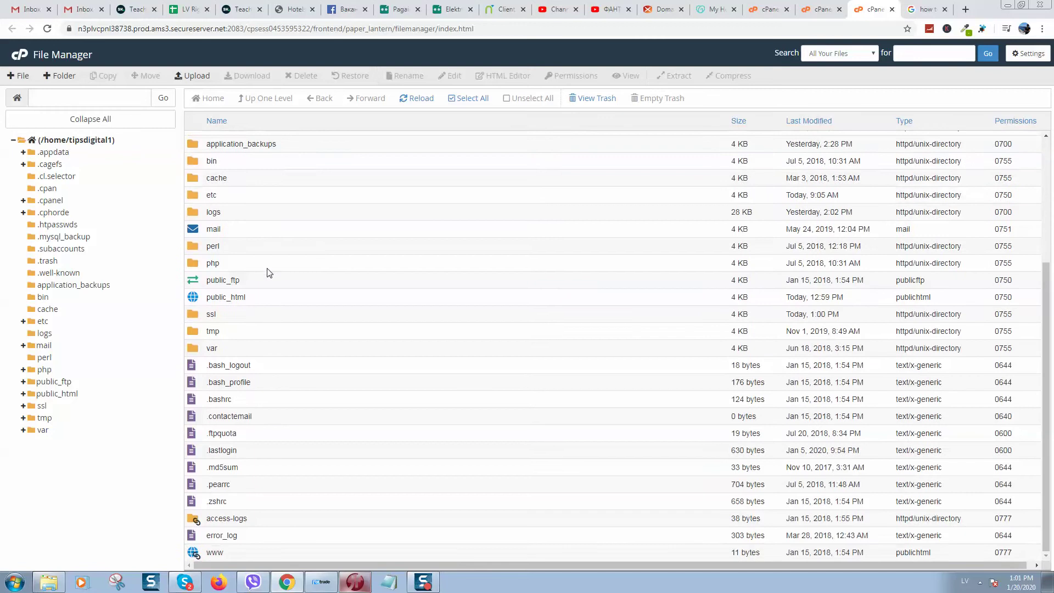
{"action": "double_click", "coordinate": [239, 297]}
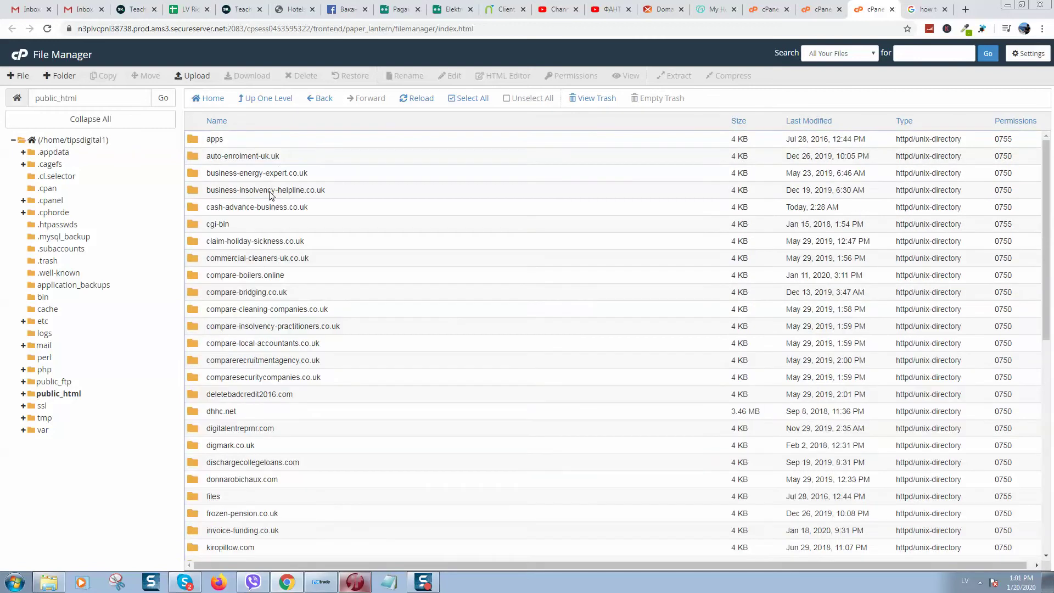
Find and open the nebtrade.com folder, confirming it holds only cgi-bin
{"action": "scroll", "coordinate": [246, 432], "scroll_direction": "down", "scroll_amount": 1}
{"action": "key", "text": "ctrl+f"}
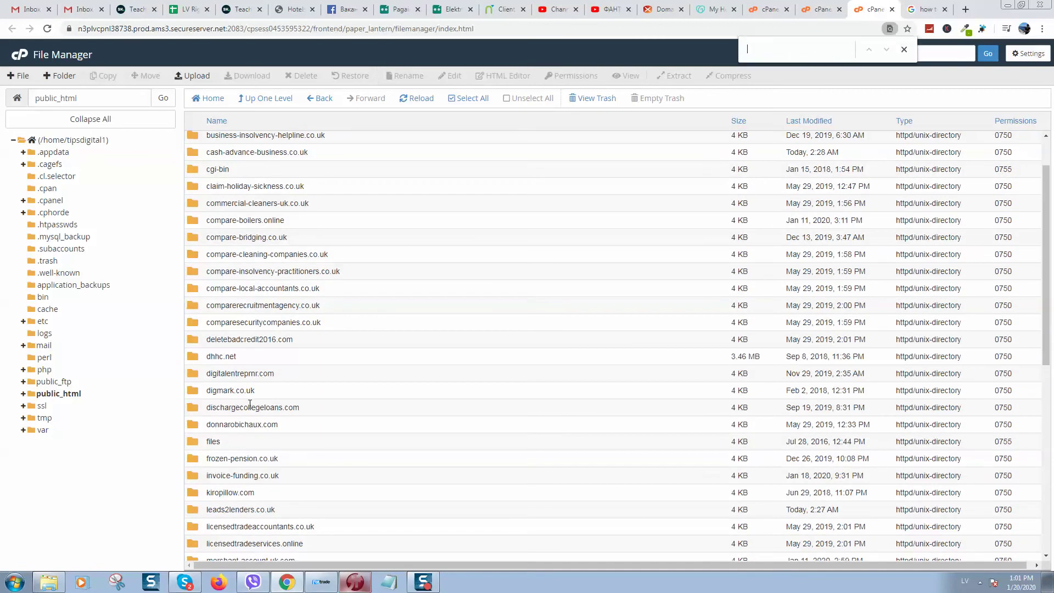
{"action": "type", "text": "nebtrade.com"}
{"action": "double_click", "coordinate": [277, 350]}
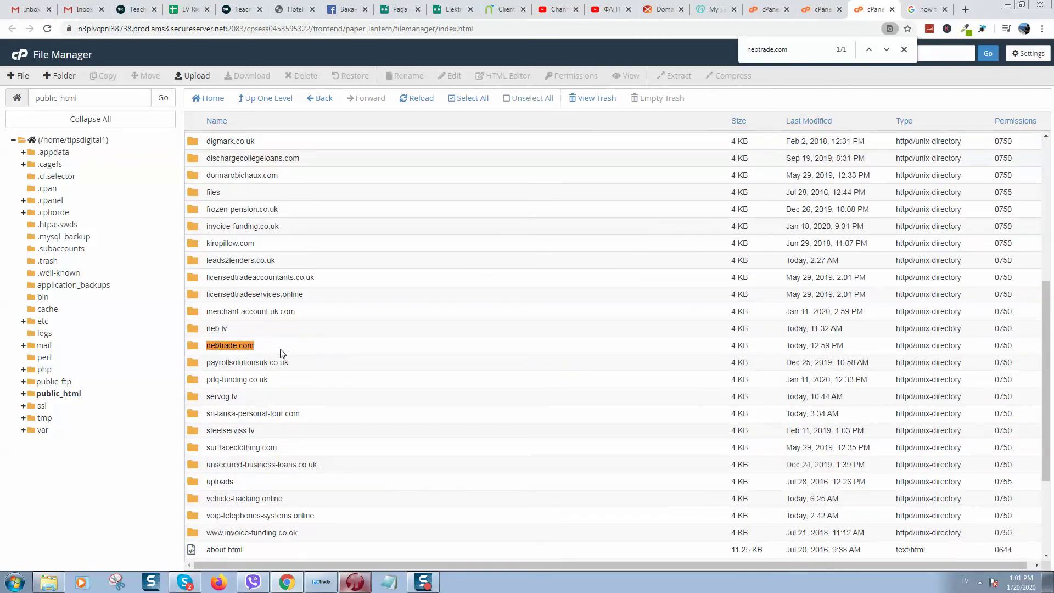
{"action": "left_click", "coordinate": [905, 49]}
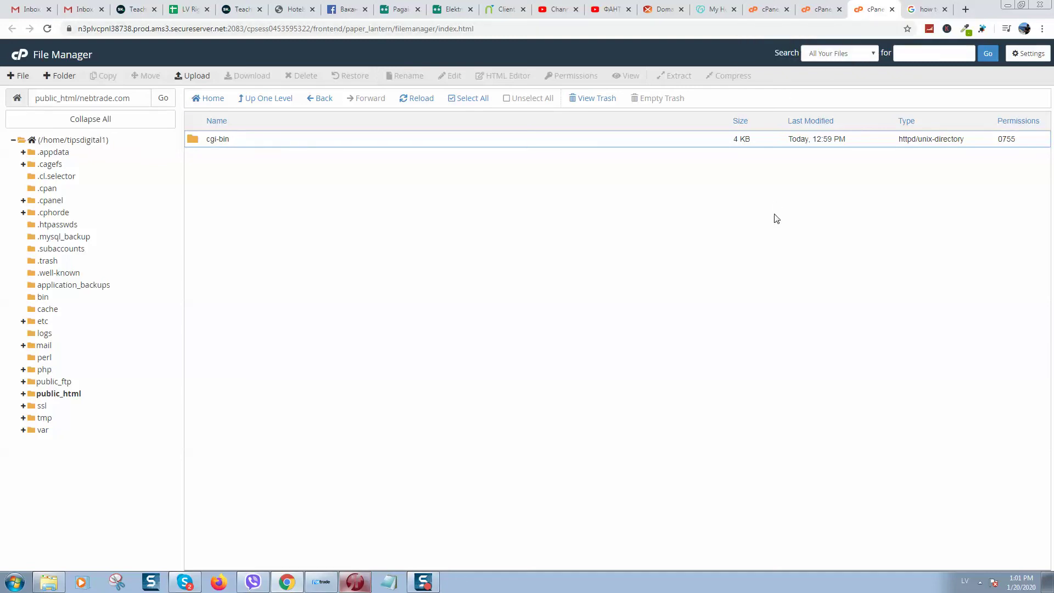
{"action": "left_click", "coordinate": [825, 13]}
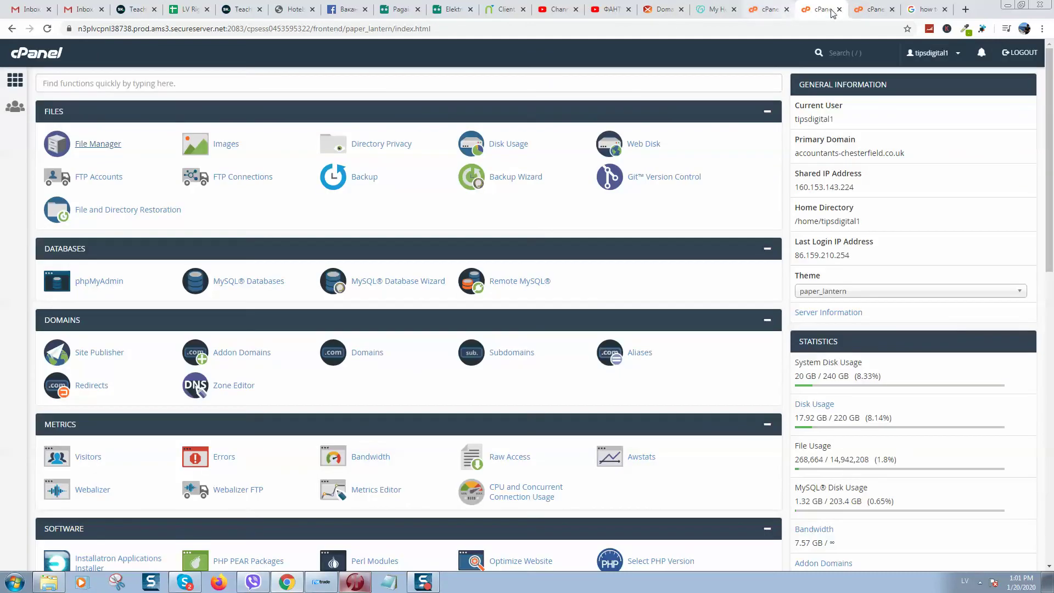
On the GoDaddy hosting dashboard, open the My Hosting quick links menu
{"action": "left_click", "coordinate": [741, 8]}
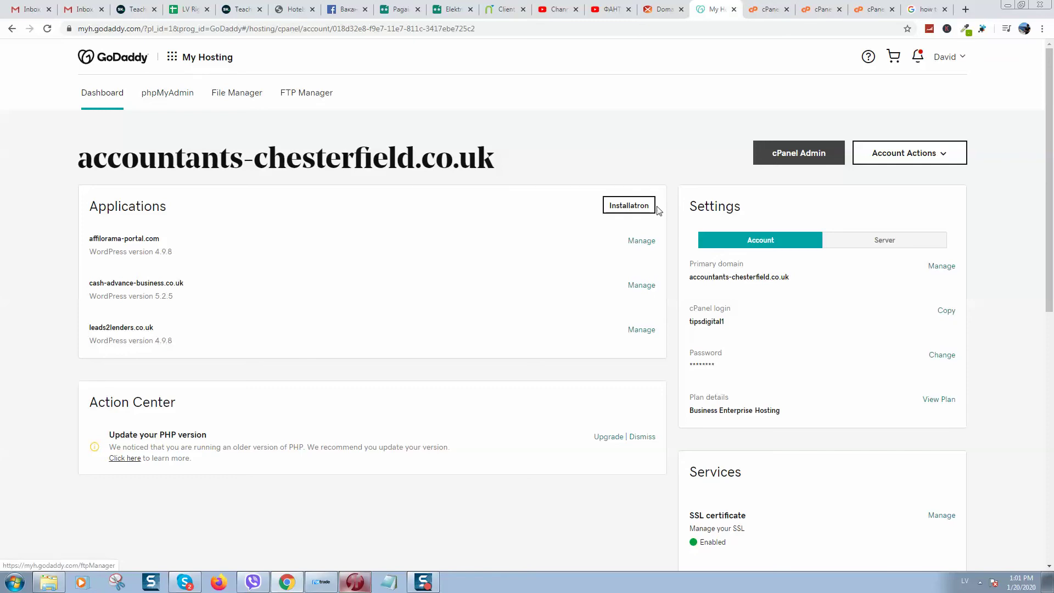
{"action": "scroll", "coordinate": [155, 103], "scroll_direction": "down", "scroll_amount": 3}
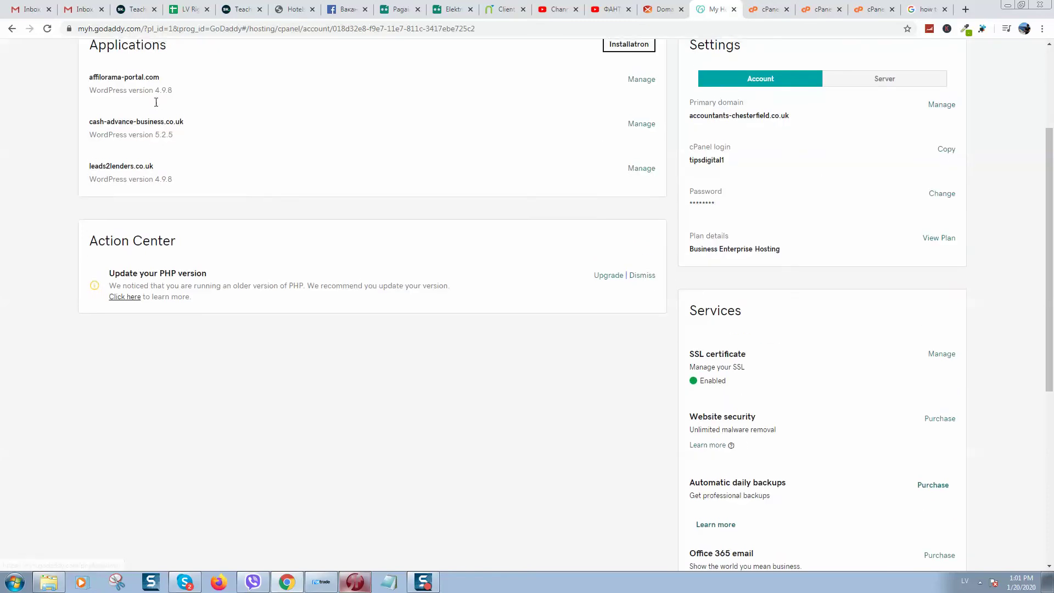
{"action": "scroll", "coordinate": [158, 101], "scroll_direction": "up", "scroll_amount": 3}
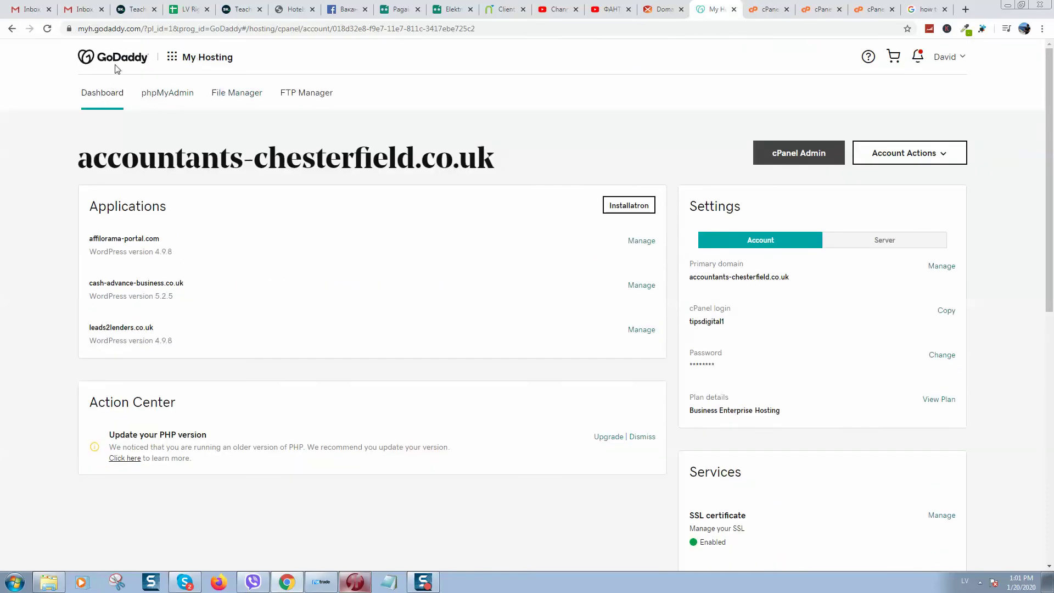
{"action": "left_click", "coordinate": [190, 61]}
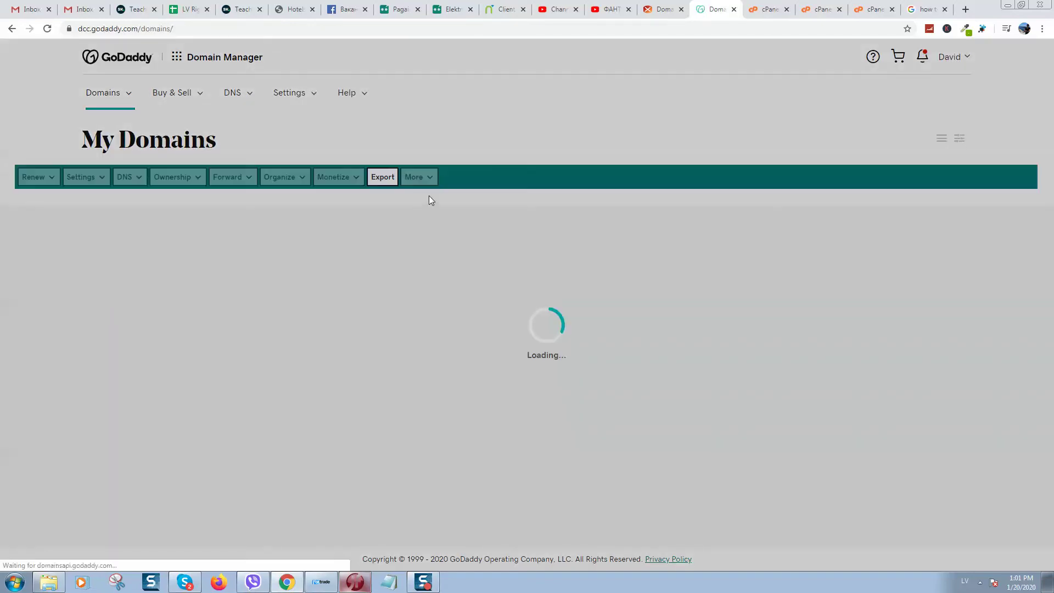
Search the 42-domain My Domains list for nebtrade.com, finding no match
{"action": "scroll", "coordinate": [294, 209], "scroll_direction": "down", "scroll_amount": 1}
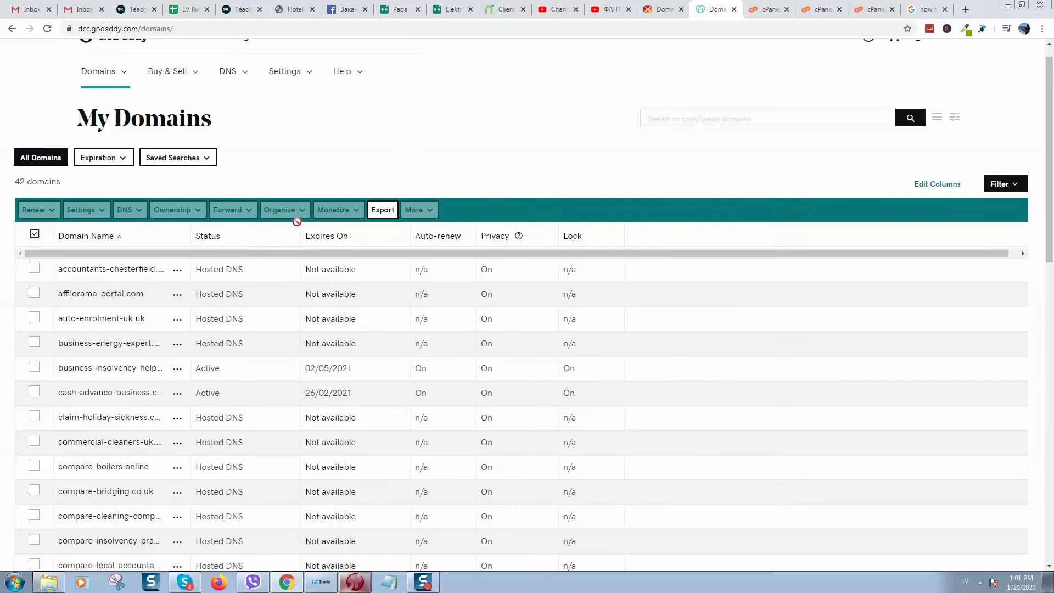
{"action": "scroll", "coordinate": [303, 214], "scroll_direction": "down", "scroll_amount": 7}
{"action": "scroll", "coordinate": [302, 215], "scroll_direction": "down", "scroll_amount": 2}
{"action": "scroll", "coordinate": [292, 214], "scroll_direction": "down", "scroll_amount": 5}
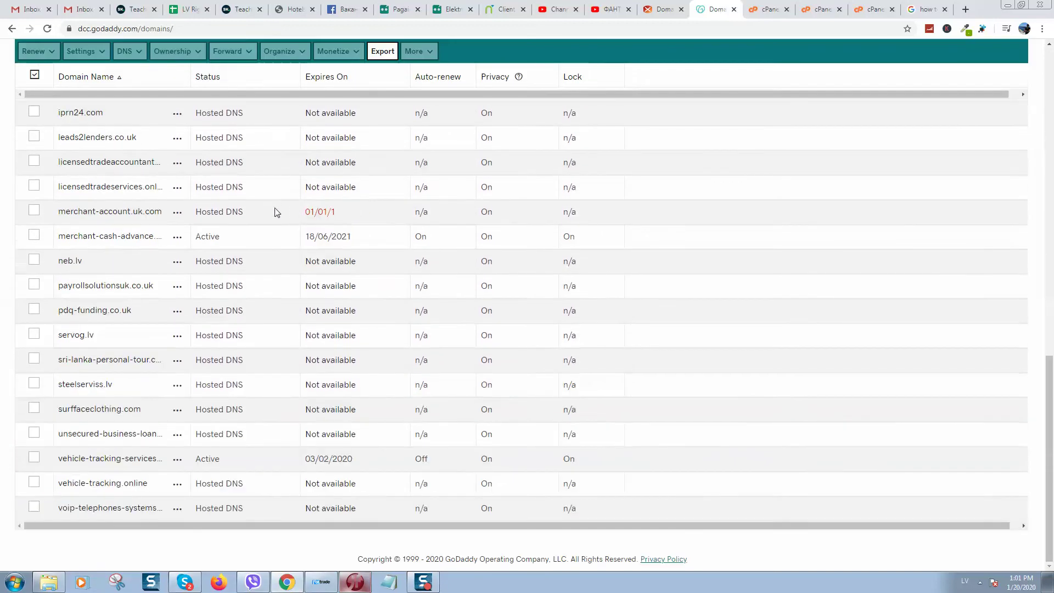
{"action": "key", "text": "ctrl+f"}
{"action": "type", "text": "nebtrade.com"}
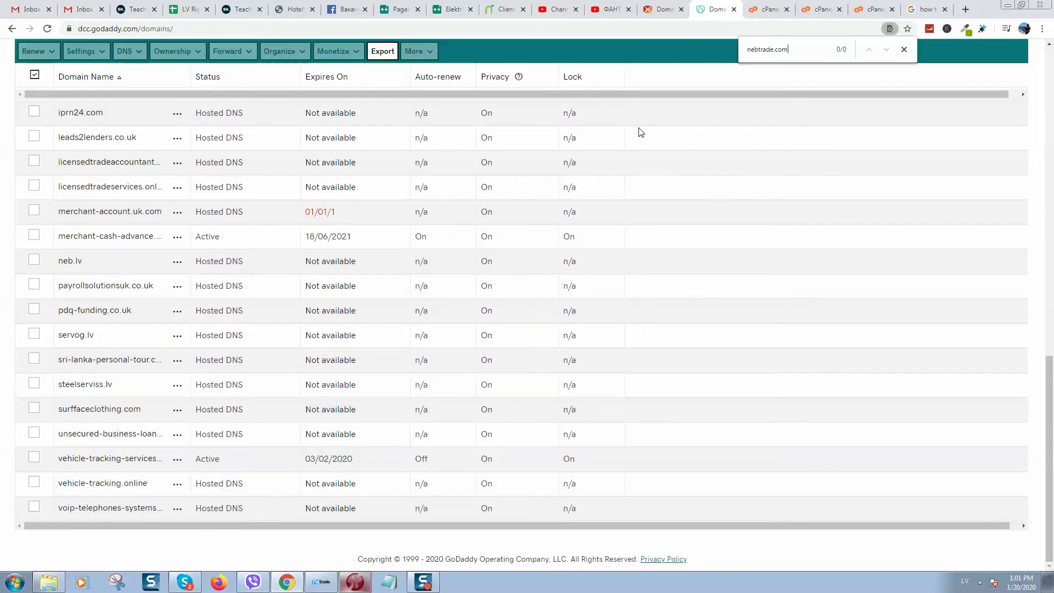
{"action": "left_click_drag", "start_coordinate": [784, 51], "coordinate": [752, 45]}
{"action": "left_click", "coordinate": [903, 50]}
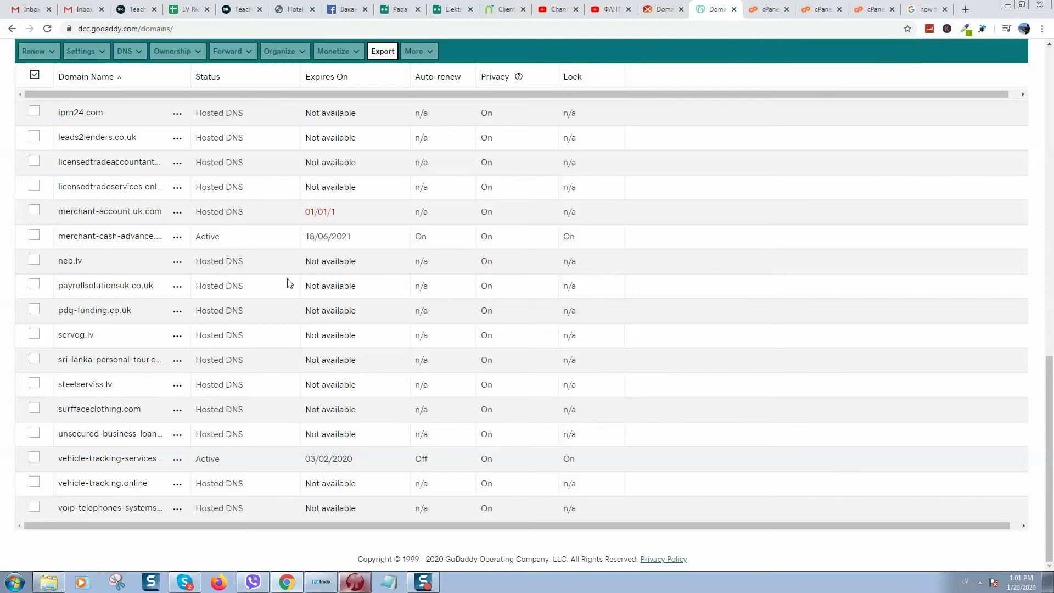
Open DNS Management for neb.lv to view its A and CNAME records
{"action": "scroll", "coordinate": [110, 330], "scroll_direction": "up", "scroll_amount": 6}
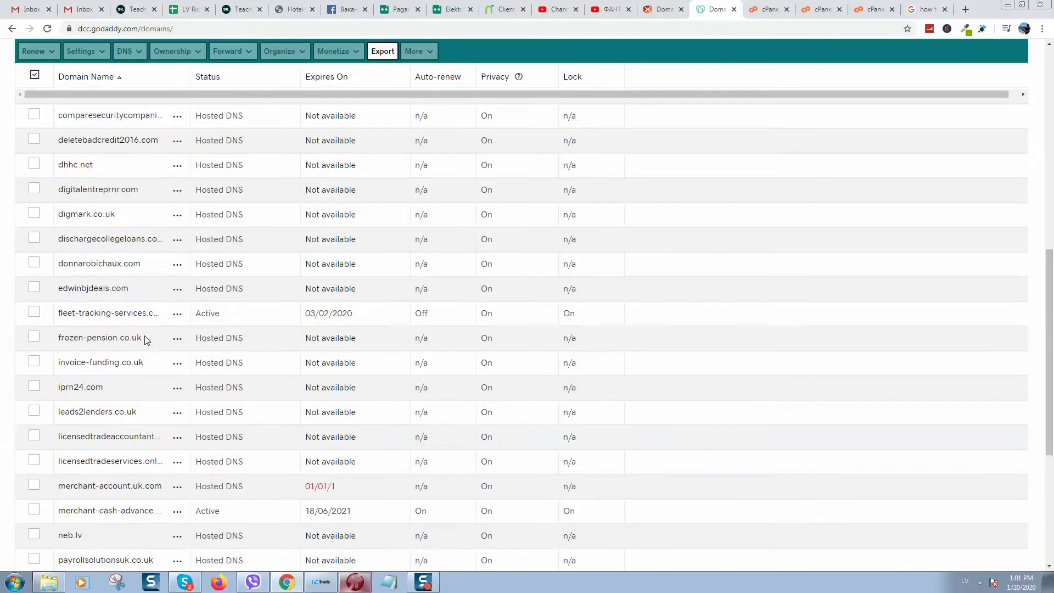
{"action": "scroll", "coordinate": [144, 337], "scroll_direction": "up", "scroll_amount": 8}
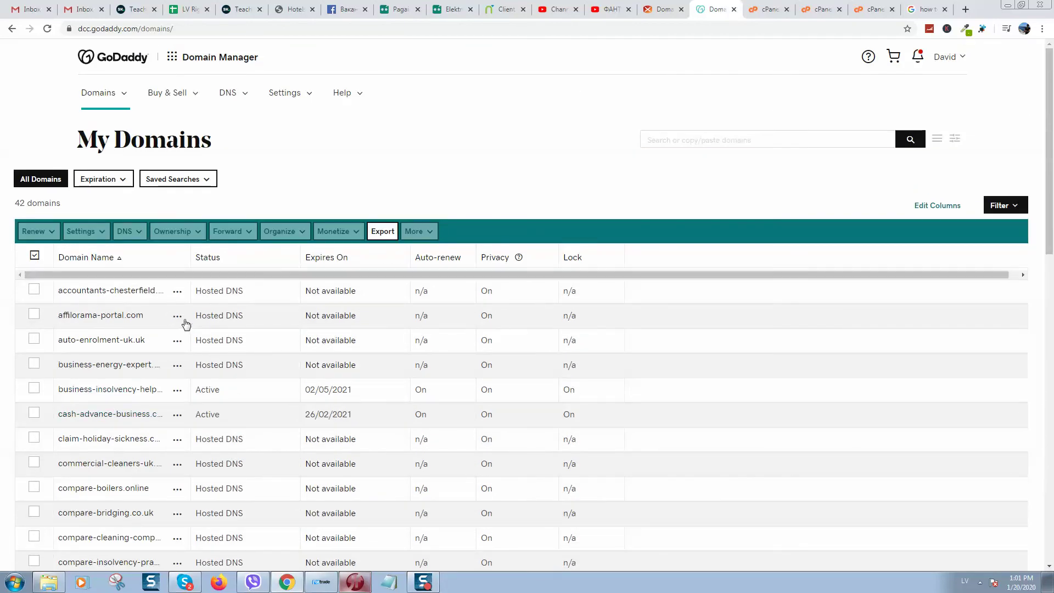
{"action": "scroll", "coordinate": [228, 345], "scroll_direction": "down", "scroll_amount": 4}
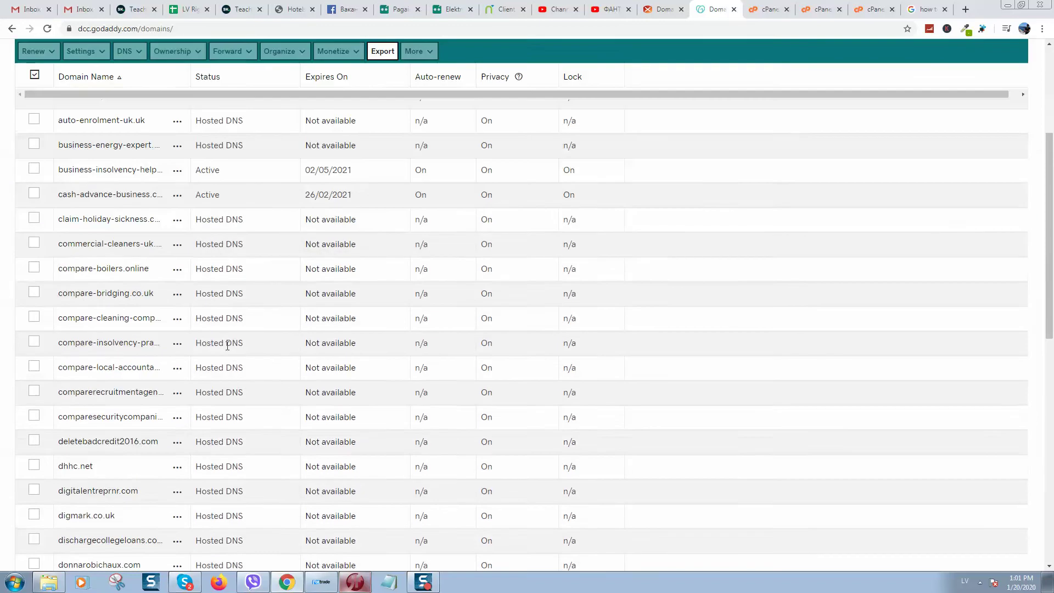
{"action": "scroll", "coordinate": [241, 346], "scroll_direction": "down", "scroll_amount": 4}
{"action": "scroll", "coordinate": [181, 335], "scroll_direction": "down", "scroll_amount": 4}
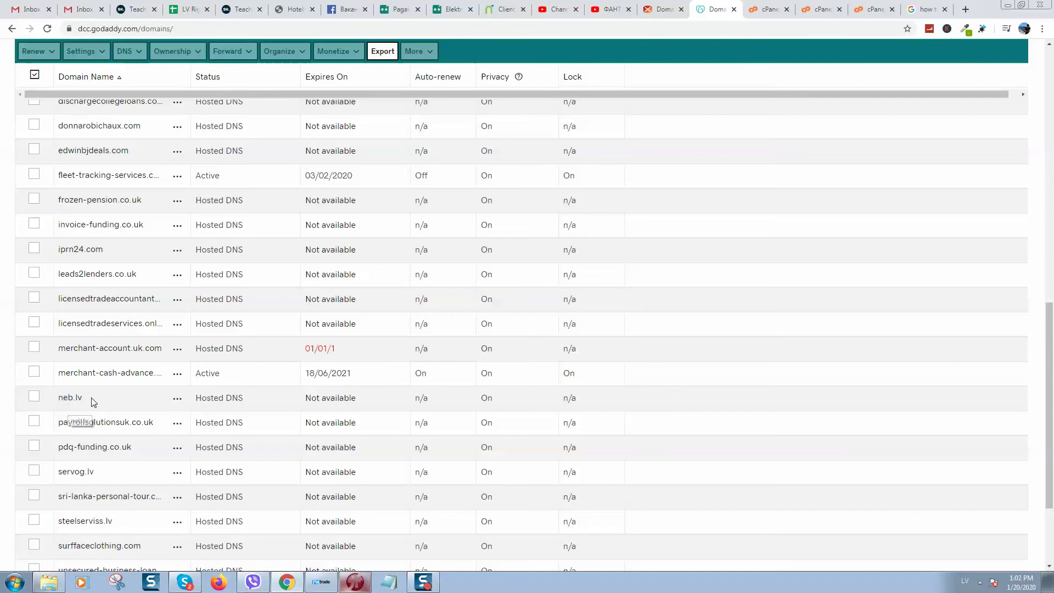
{"action": "left_click", "coordinate": [70, 398]}
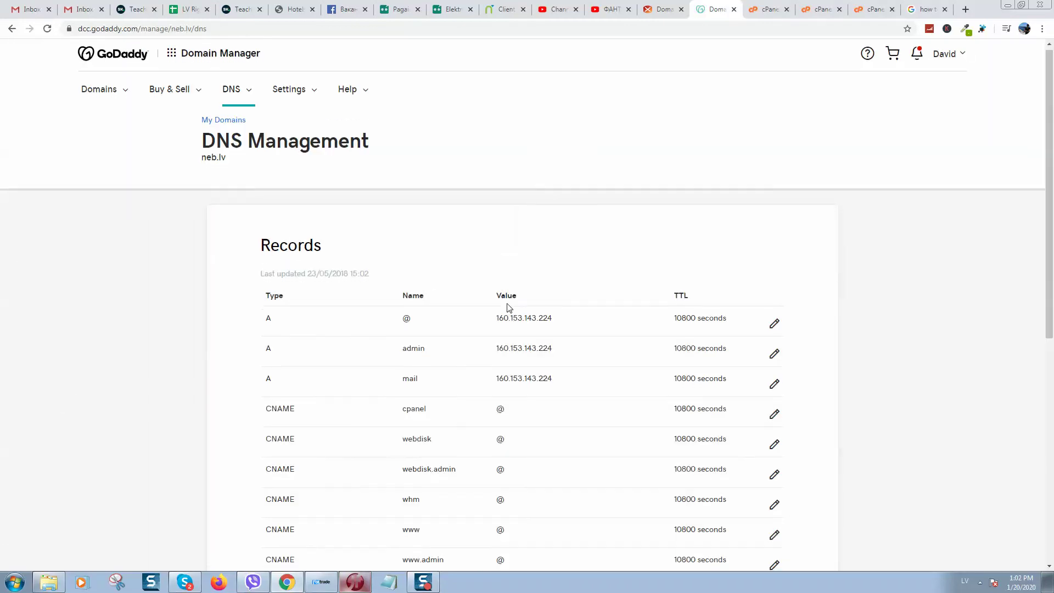
Scroll to neb.lv's NS records and select ns39.domaincontrol.com and ns40.domaincontrol.com
{"action": "scroll", "coordinate": [511, 304], "scroll_direction": "down", "scroll_amount": 6}
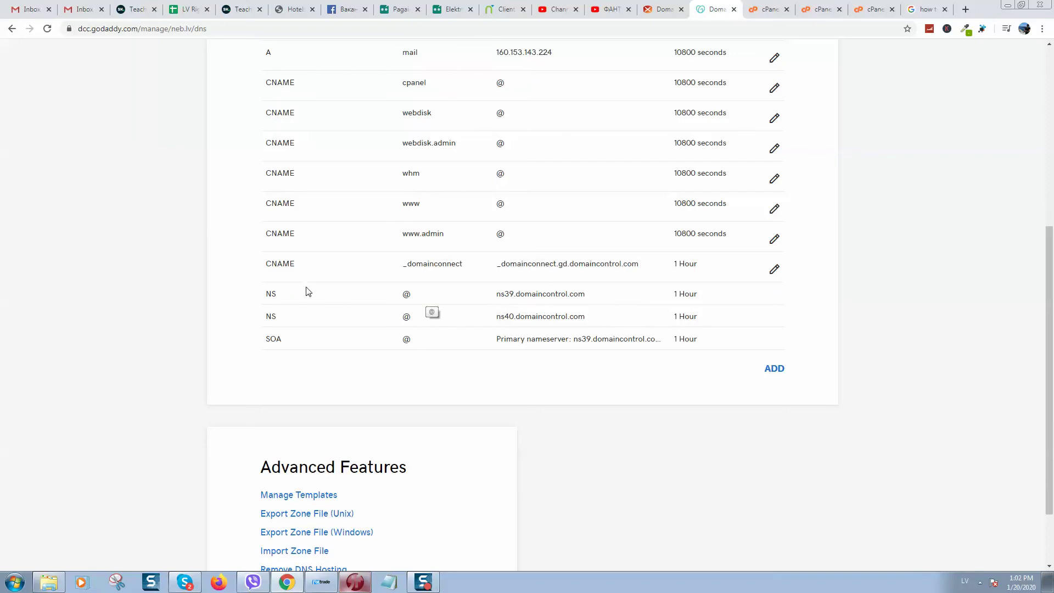
{"action": "mouse_move", "coordinate": [264, 293]}
{"action": "left_mouse_down"}
{"action": "mouse_move", "coordinate": [286, 315]}
{"action": "mouse_move", "coordinate": [756, 313]}
{"action": "left_mouse_up"}
{"action": "double_click", "coordinate": [521, 295]}
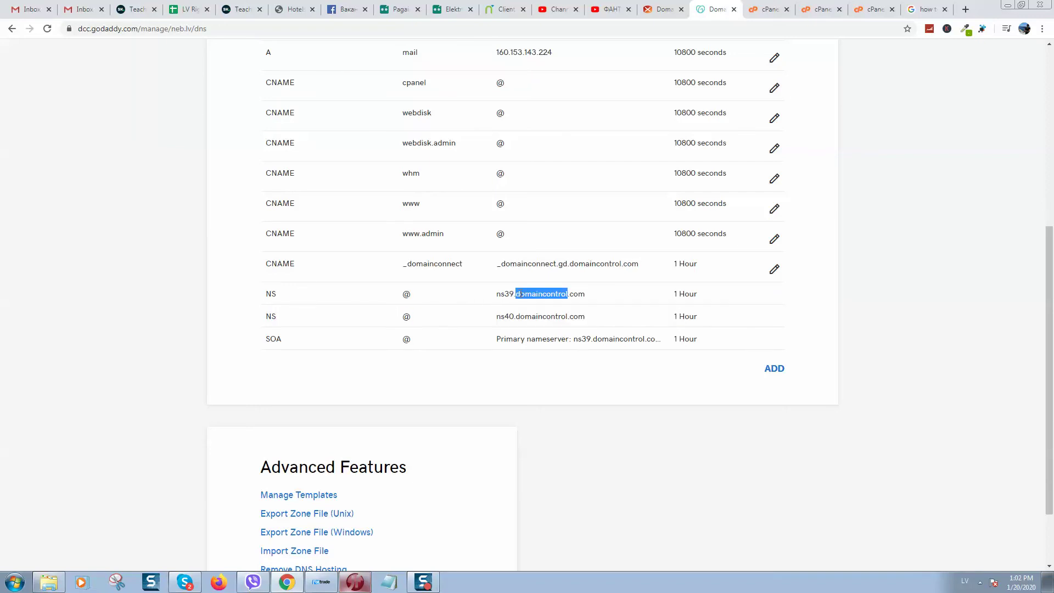
{"action": "left_click_drag", "start_coordinate": [593, 299], "coordinate": [493, 298]}
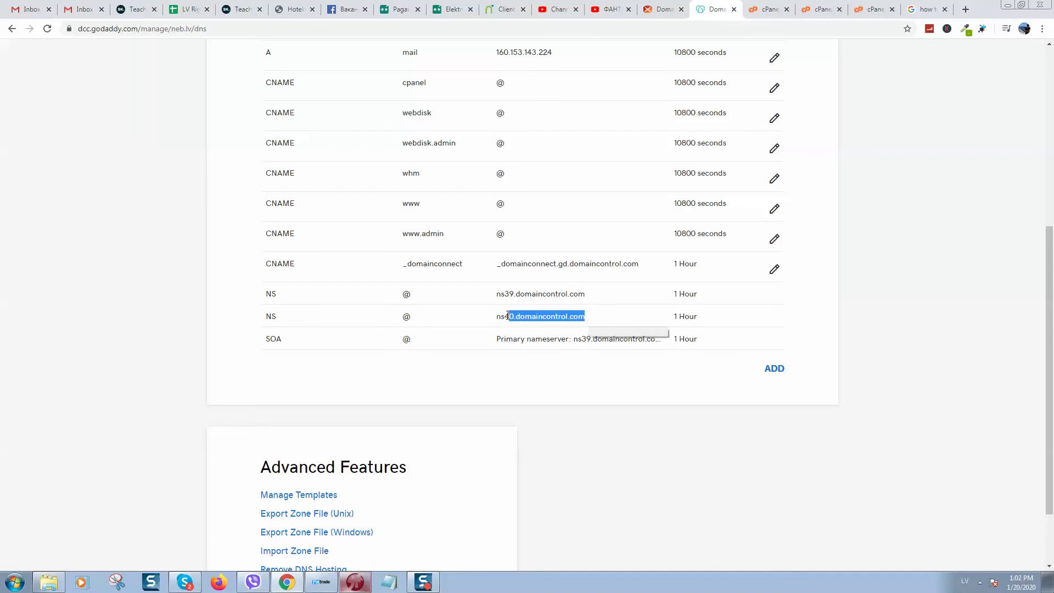
{"action": "left_click_drag", "start_coordinate": [507, 316], "coordinate": [497, 318]}
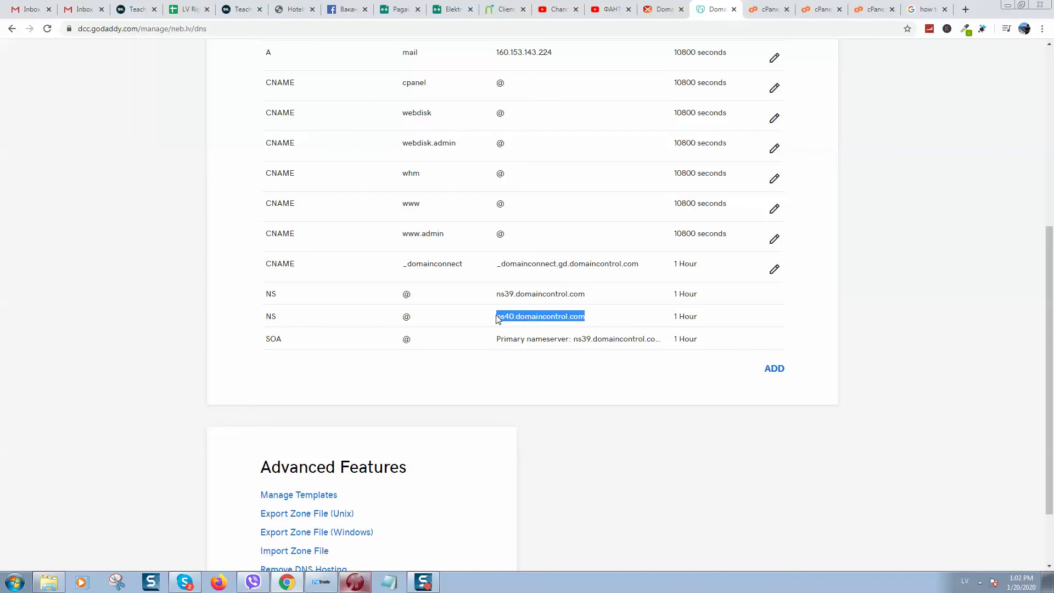
In the nano.lv client area, open nebtrade.com's nameserver settings from My Domains
{"action": "left_click", "coordinate": [496, 10]}
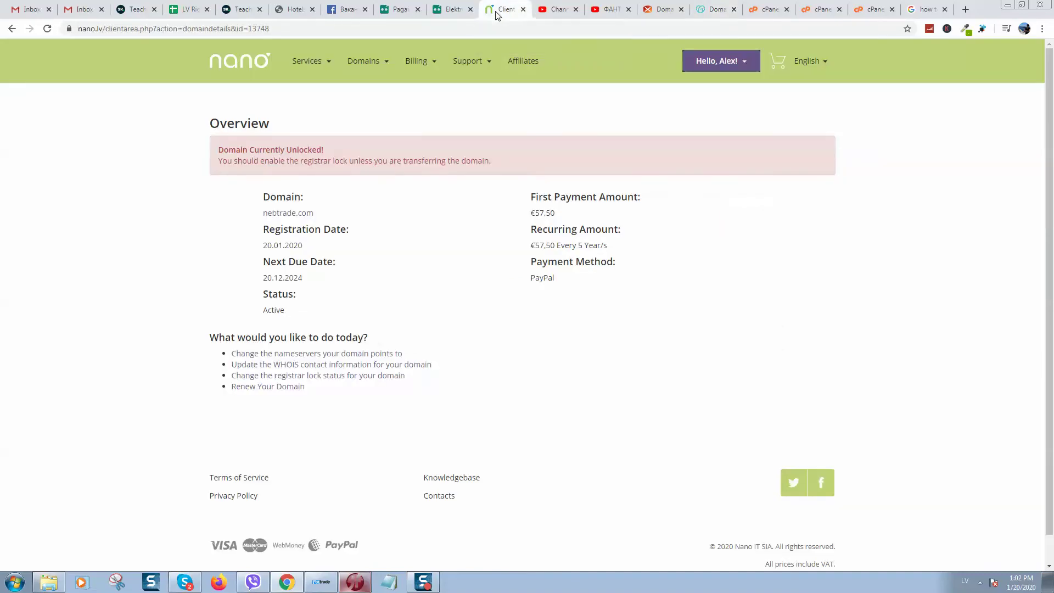
{"action": "left_click", "coordinate": [372, 61]}
{"action": "left_click", "coordinate": [385, 77]}
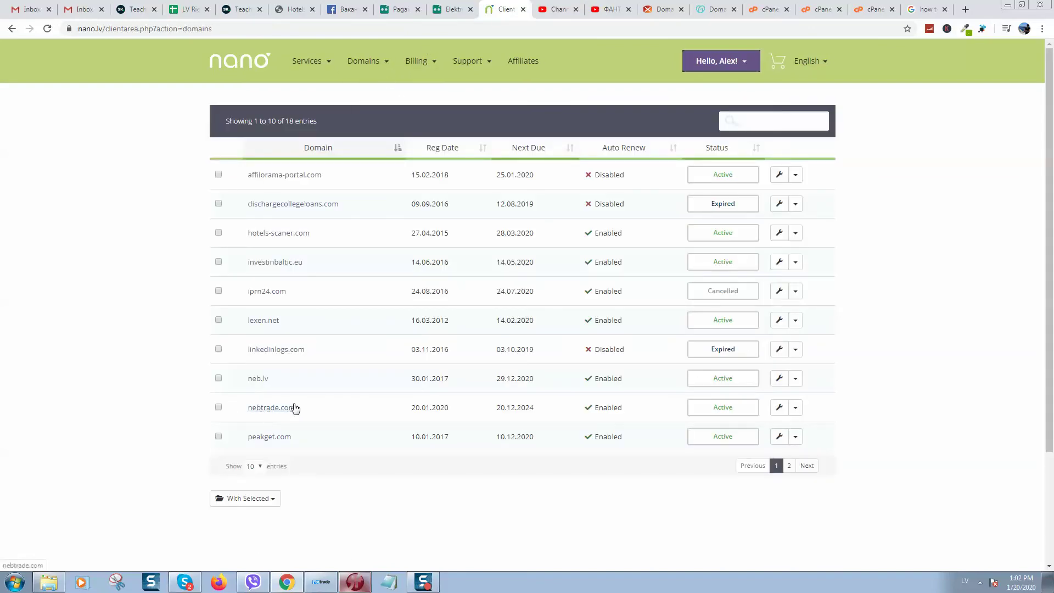
{"action": "left_click", "coordinate": [779, 409]}
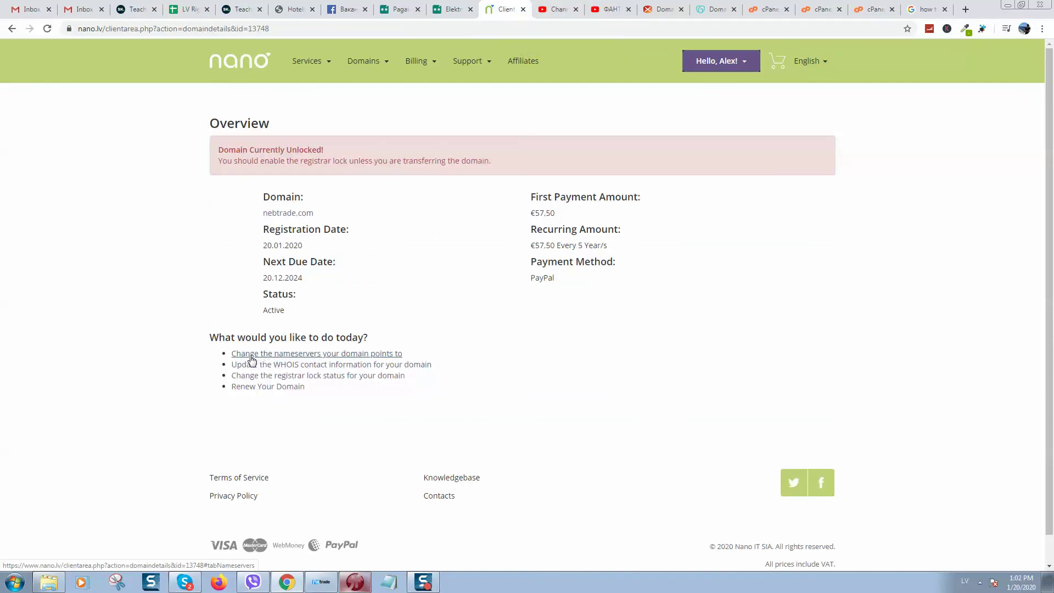
{"action": "left_click", "coordinate": [344, 358]}
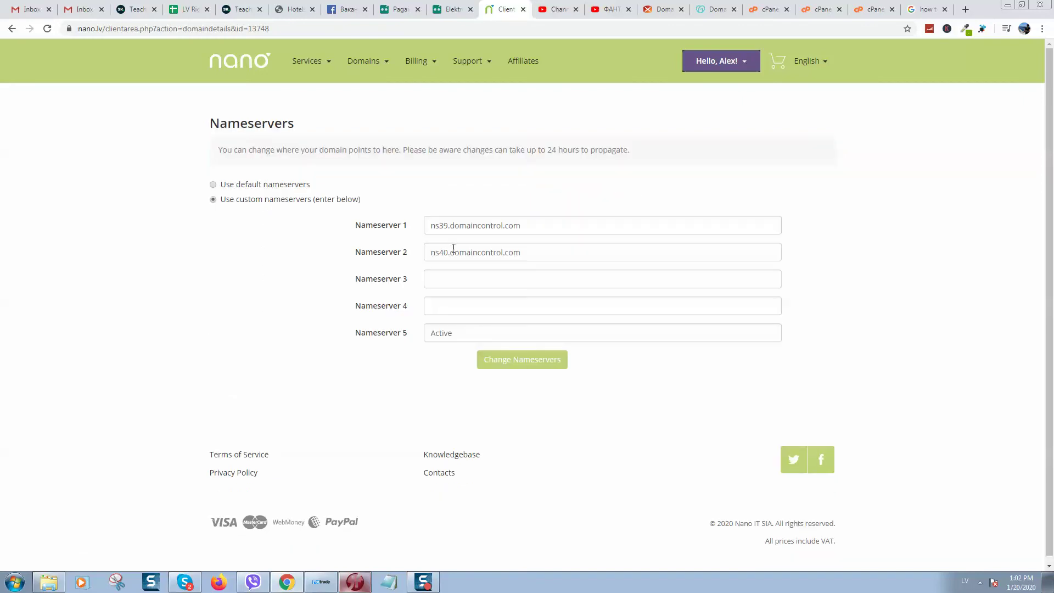
Check that the custom nameserver fields match GoDaddy's ns39 and ns40.domaincontrol.com records
{"action": "left_click", "coordinate": [526, 226]}
{"action": "left_click_drag", "start_coordinate": [526, 226], "coordinate": [413, 237]}
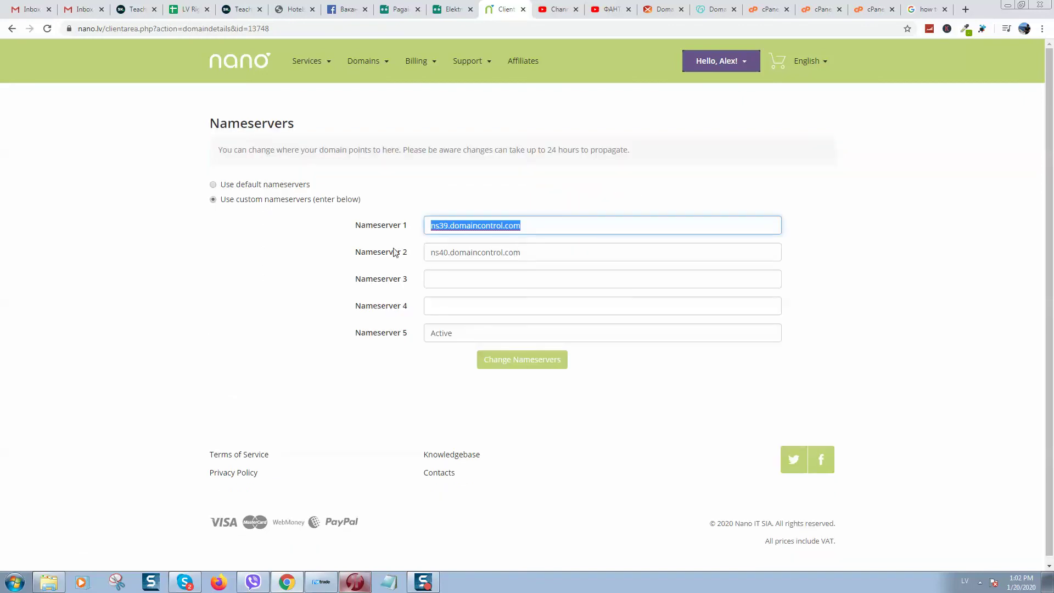
{"action": "left_click_drag", "start_coordinate": [525, 252], "coordinate": [427, 253]}
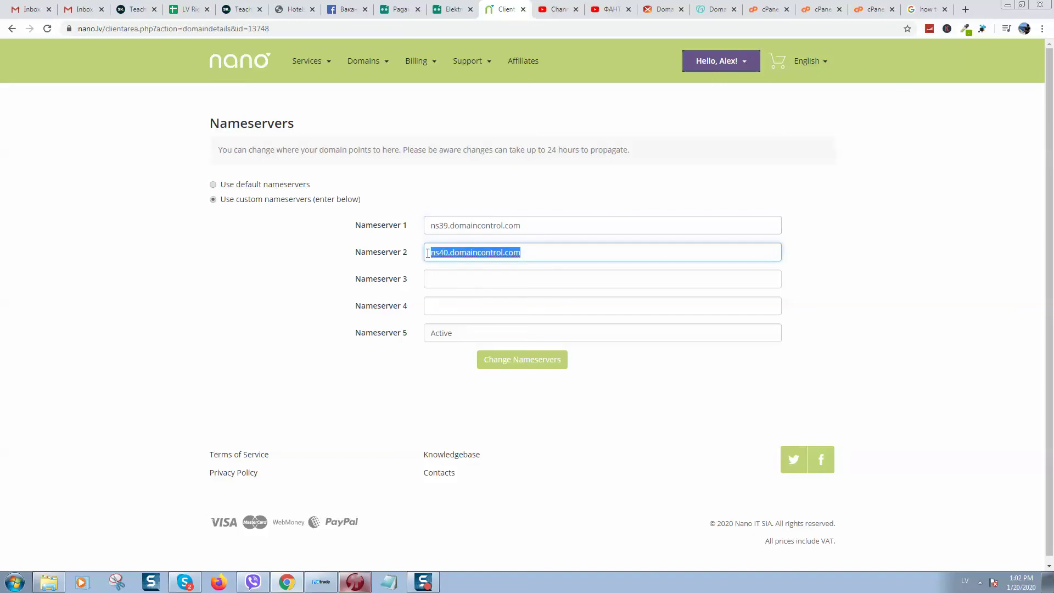
{"action": "left_click", "coordinate": [709, 10]}
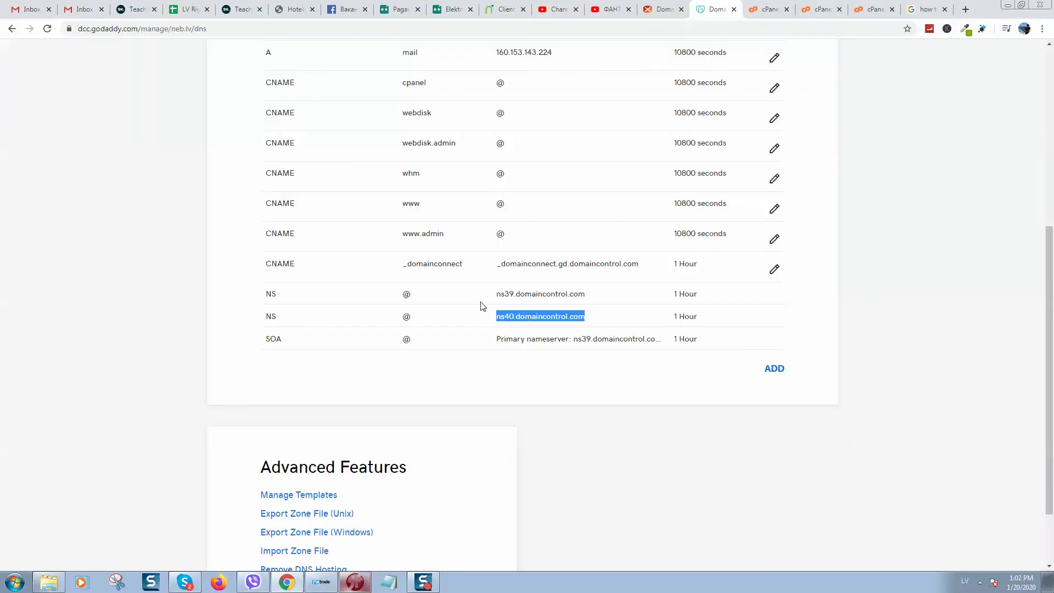
{"action": "left_click", "coordinate": [504, 9]}
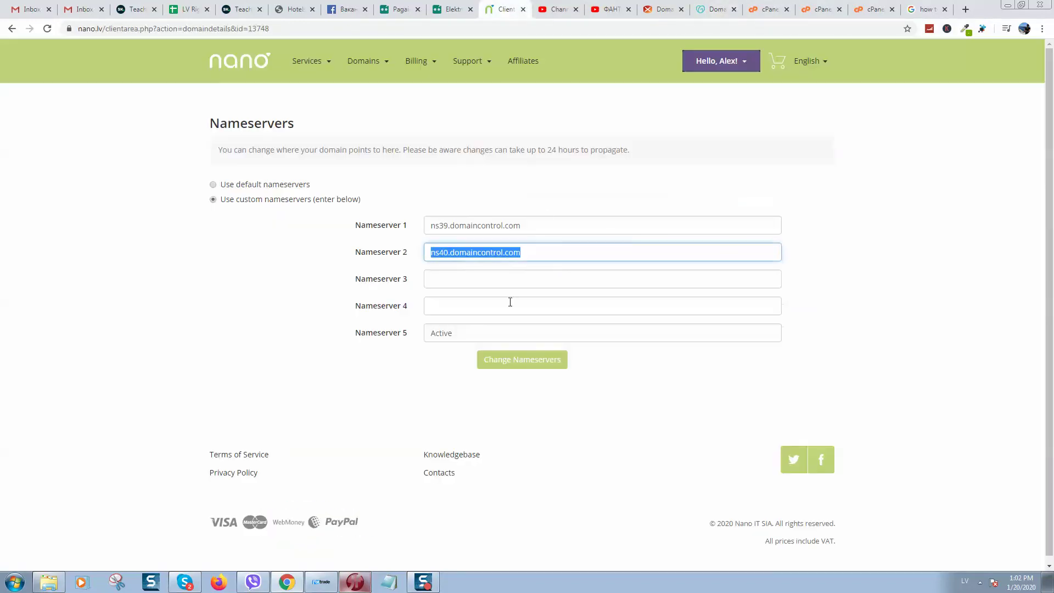
{"action": "left_click", "coordinate": [496, 196]}
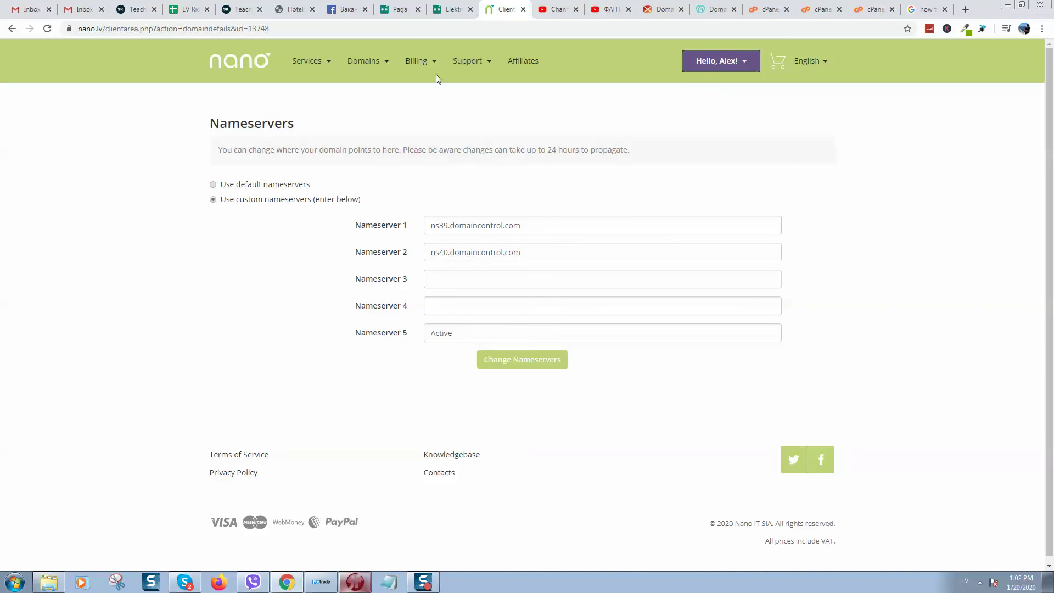
{"action": "left_click", "coordinate": [871, 9]}
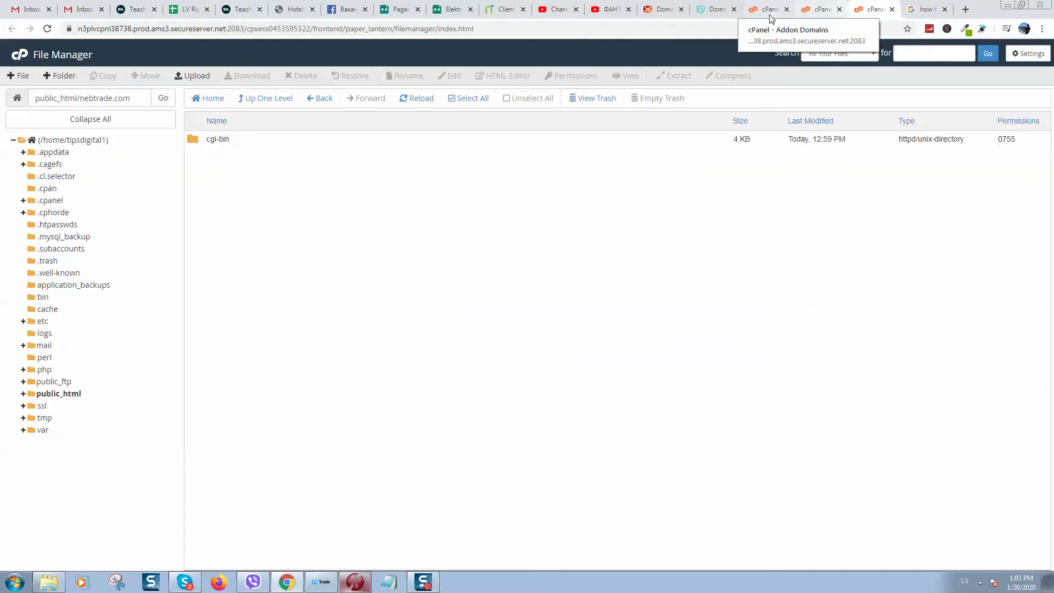
Return to the GoDaddy DNS management page for neb.lv
{"action": "left_click", "coordinate": [715, 9]}
{"action": "scroll", "coordinate": [649, 102], "scroll_direction": "up", "scroll_amount": 6}
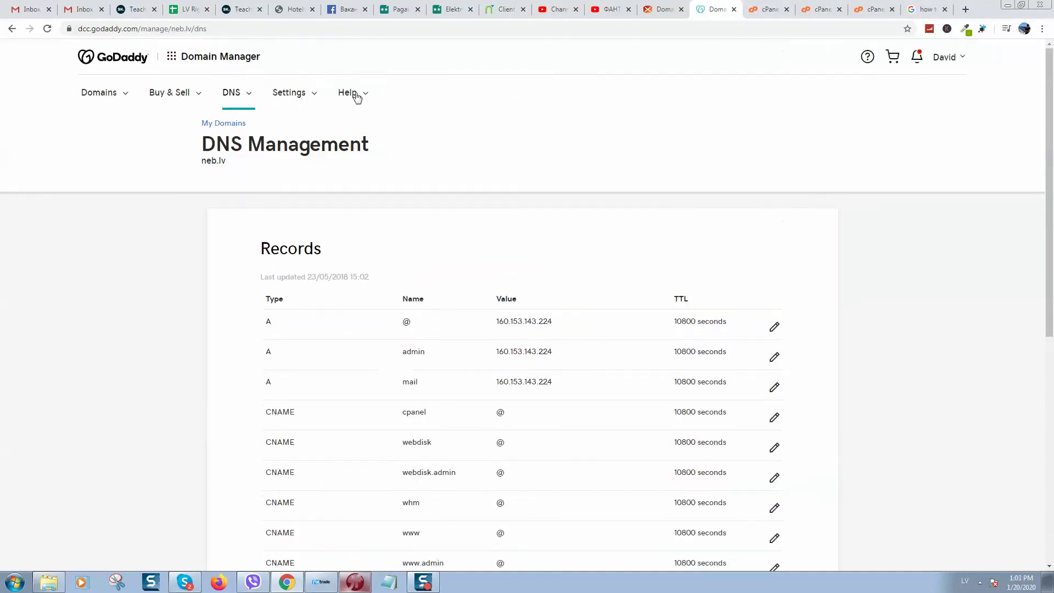
{"action": "left_click", "coordinate": [966, 9]}
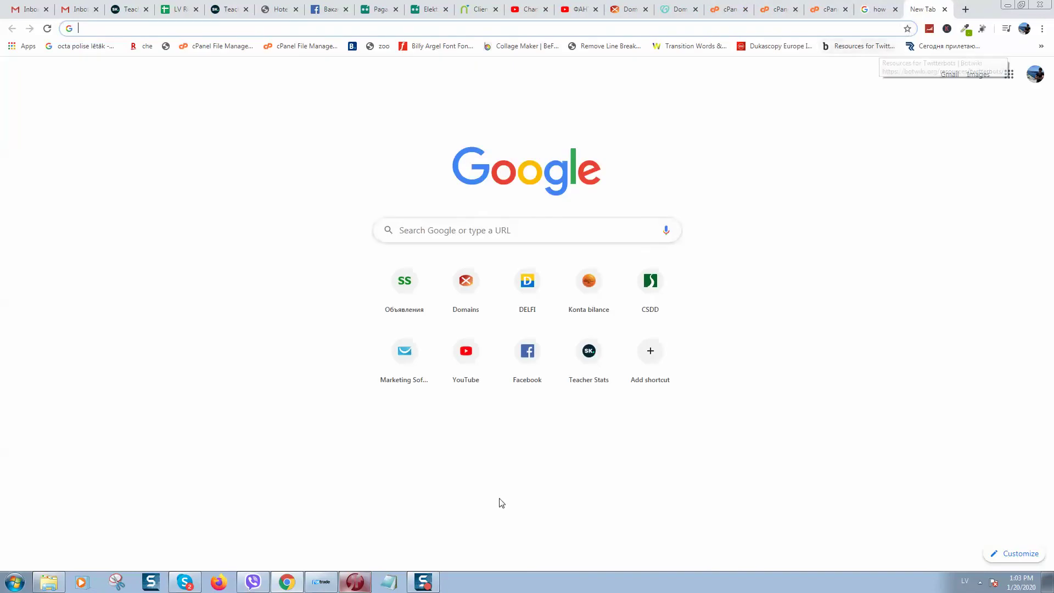
{"action": "key", "text": "ctrl+w"}
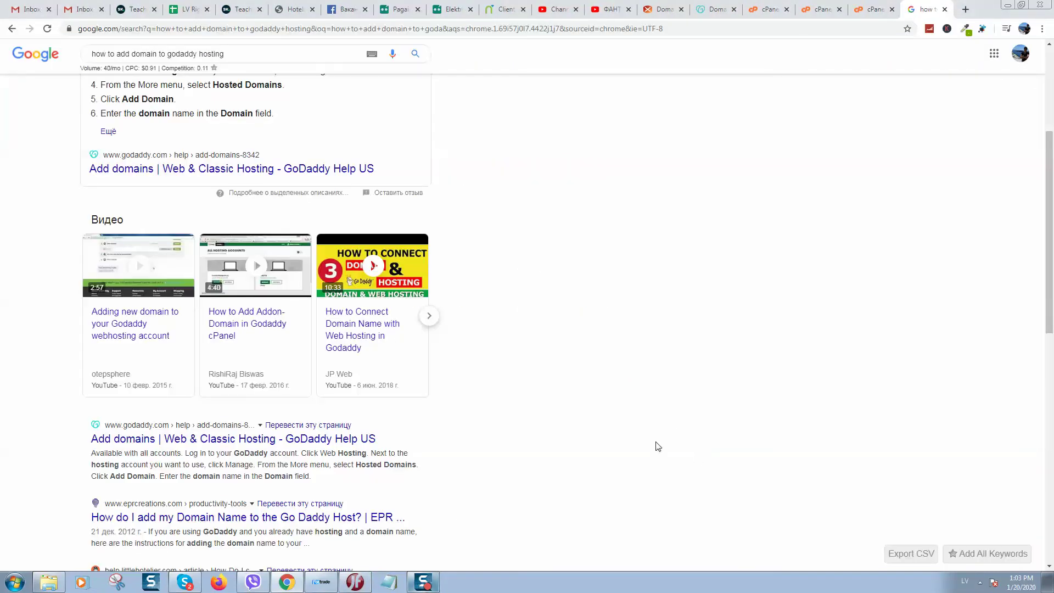
{"action": "scroll", "coordinate": [644, 198], "scroll_direction": "up", "scroll_amount": 2}
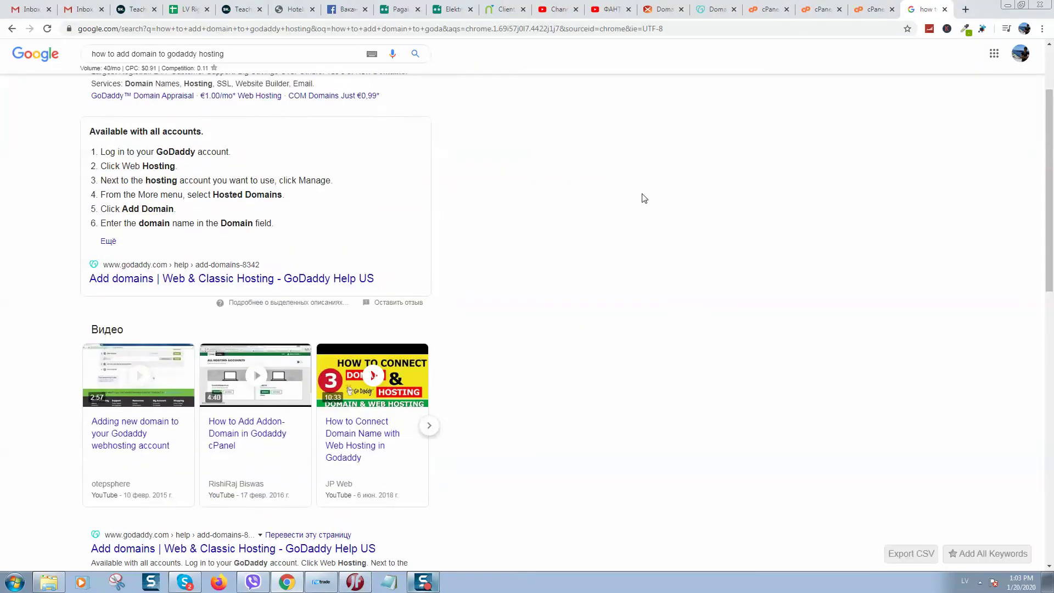
{"action": "left_click", "coordinate": [717, 10]}
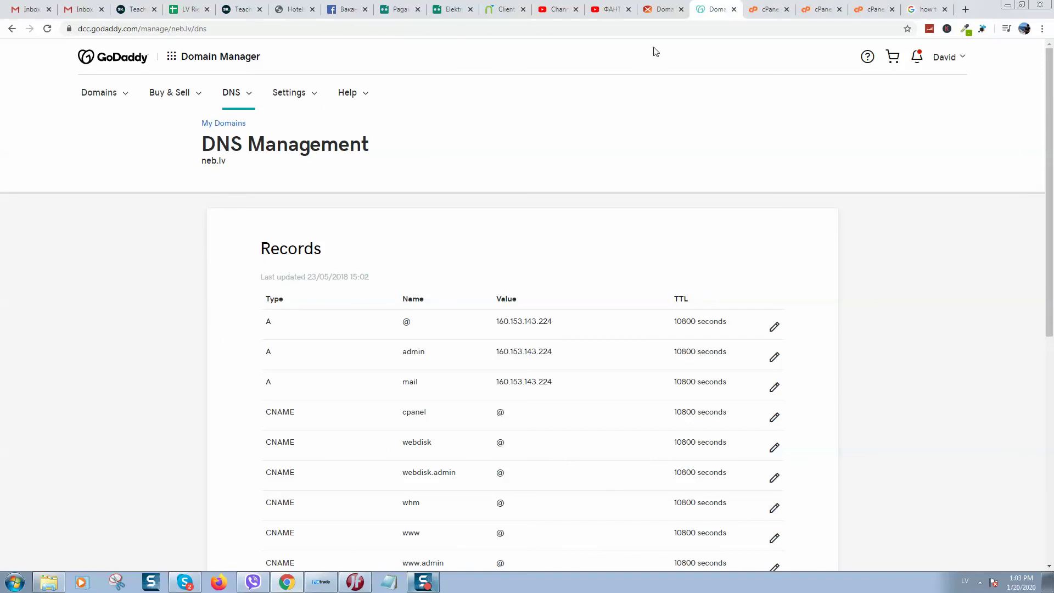
Search GoDaddy's All Domains list for nebtrade.com, then go back to Google results
{"action": "left_click", "coordinate": [109, 93]}
{"action": "left_click", "coordinate": [125, 144]}
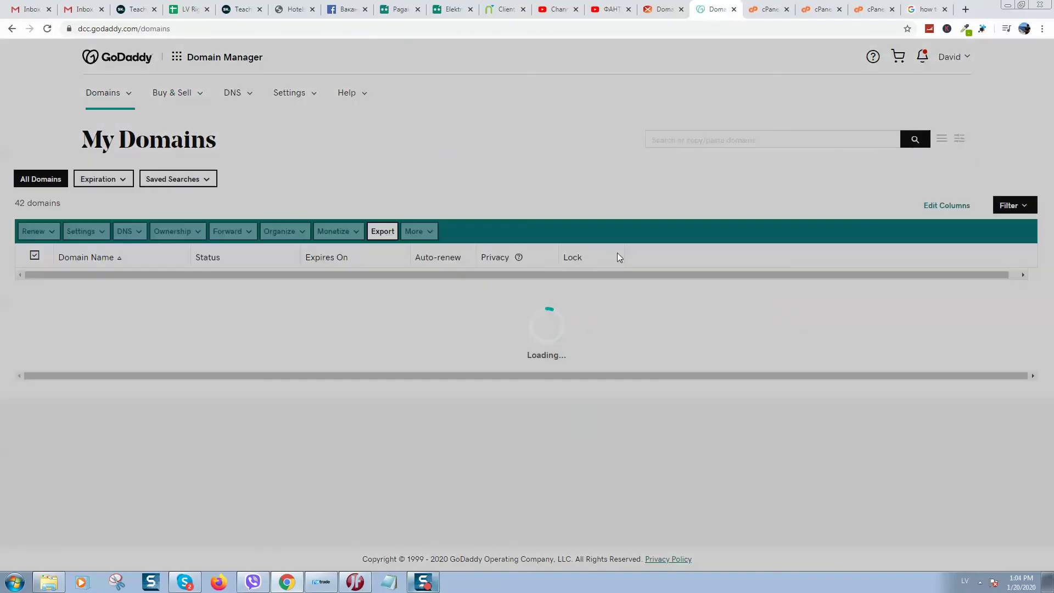
{"action": "key", "text": "ctrl+f"}
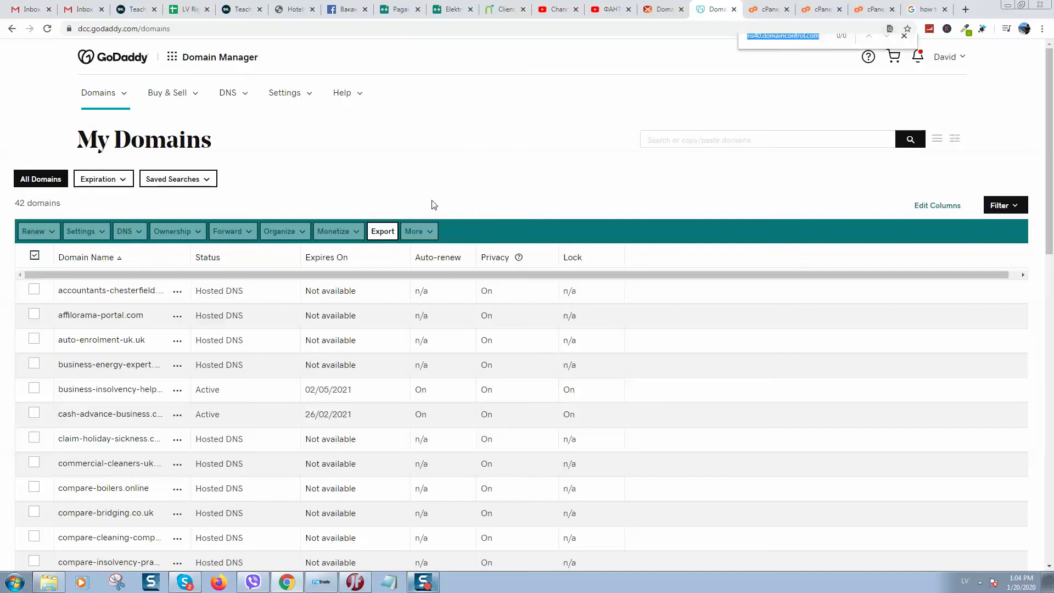
{"action": "type", "text": "nebtrade.com"}
{"action": "scroll", "coordinate": [391, 212], "scroll_direction": "down", "scroll_amount": 1}
{"action": "scroll", "coordinate": [127, 218], "scroll_direction": "down", "scroll_amount": 10}
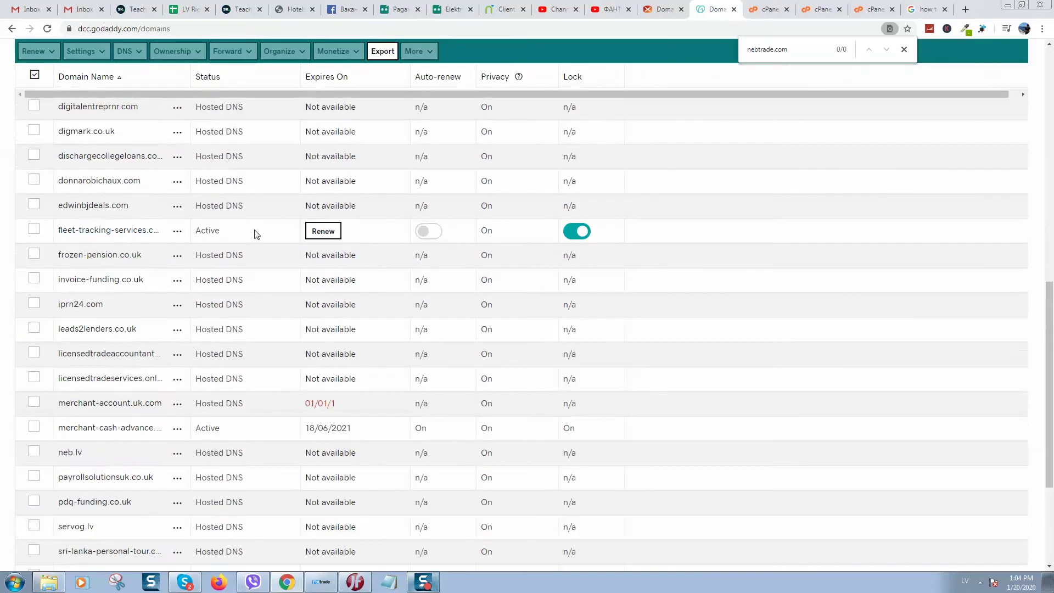
{"action": "scroll", "coordinate": [256, 232], "scroll_direction": "down", "scroll_amount": 4}
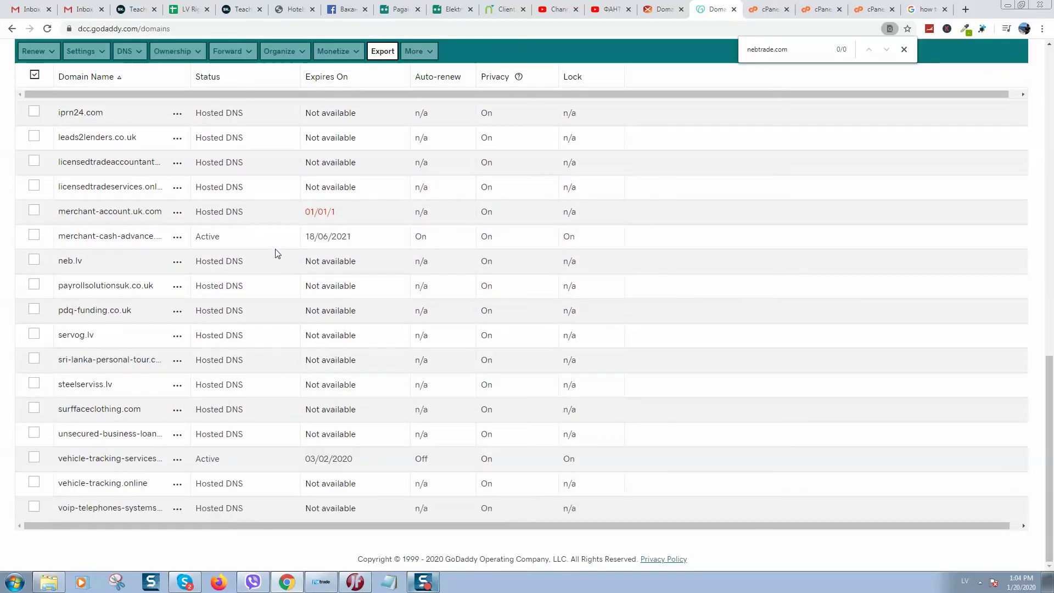
{"action": "key", "text": "ctrl+f"}
{"action": "scroll", "coordinate": [615, 132], "scroll_direction": "up", "scroll_amount": 15}
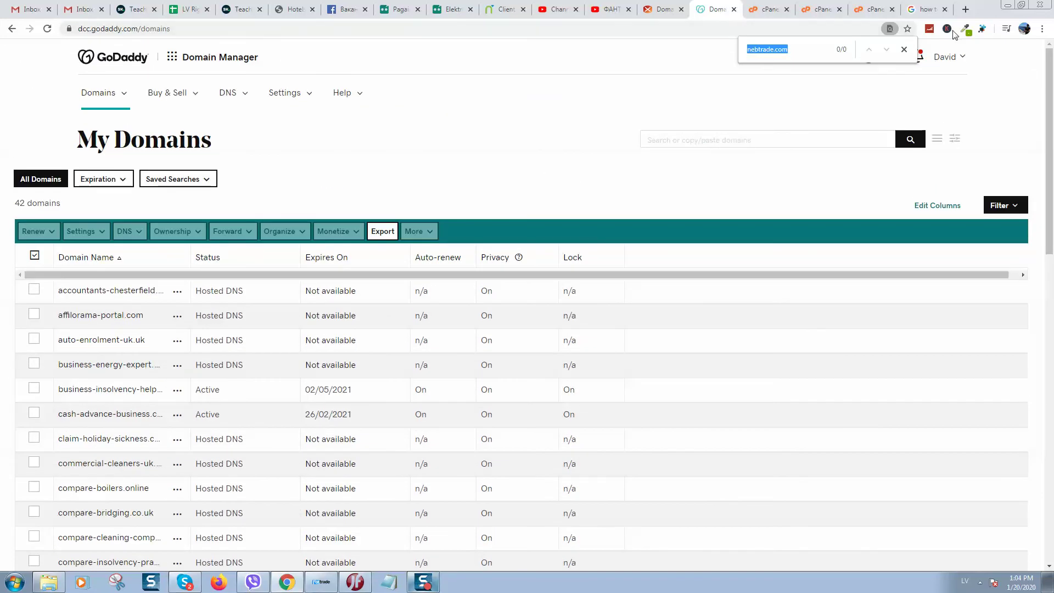
{"action": "left_click", "coordinate": [924, 10]}
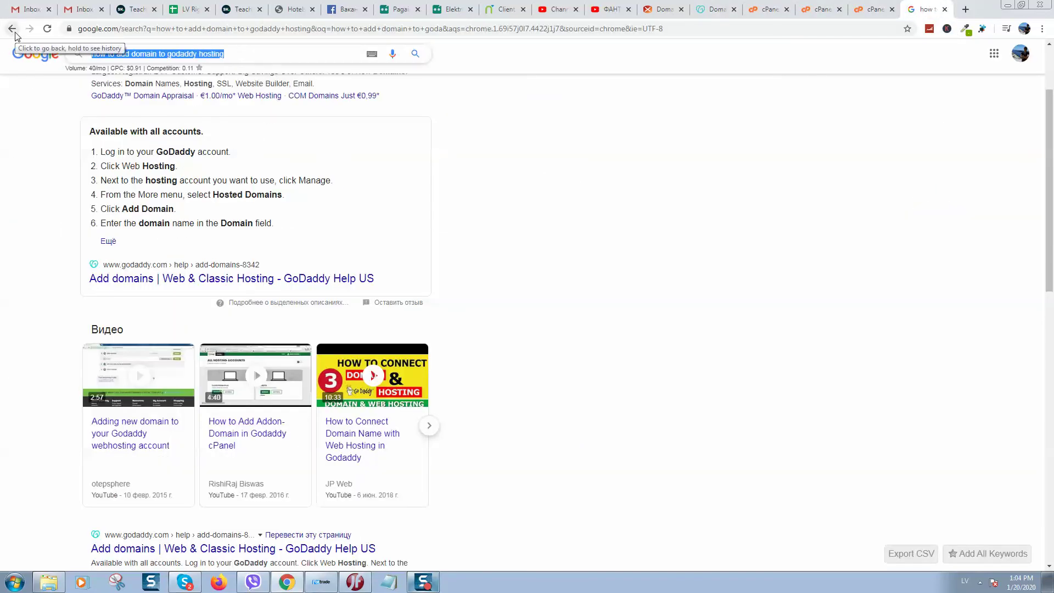
Search Google for 'dns checker' and open whatsmydns.net
{"action": "type", "text": "dns chec"}
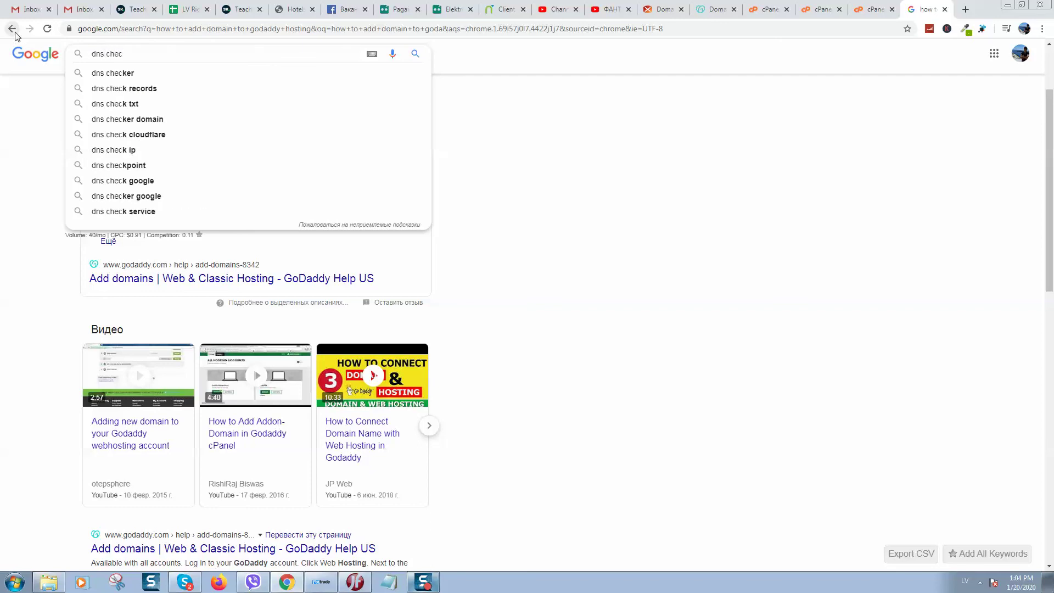
{"action": "key", "text": "Down"}
{"action": "key", "text": "Return"}
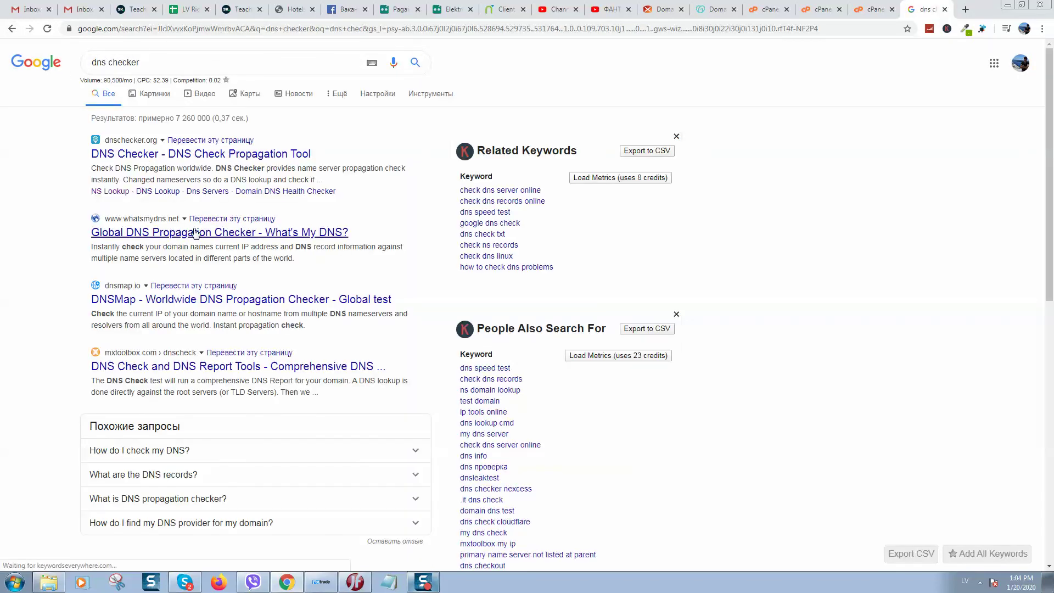
{"action": "left_click", "coordinate": [168, 235]}
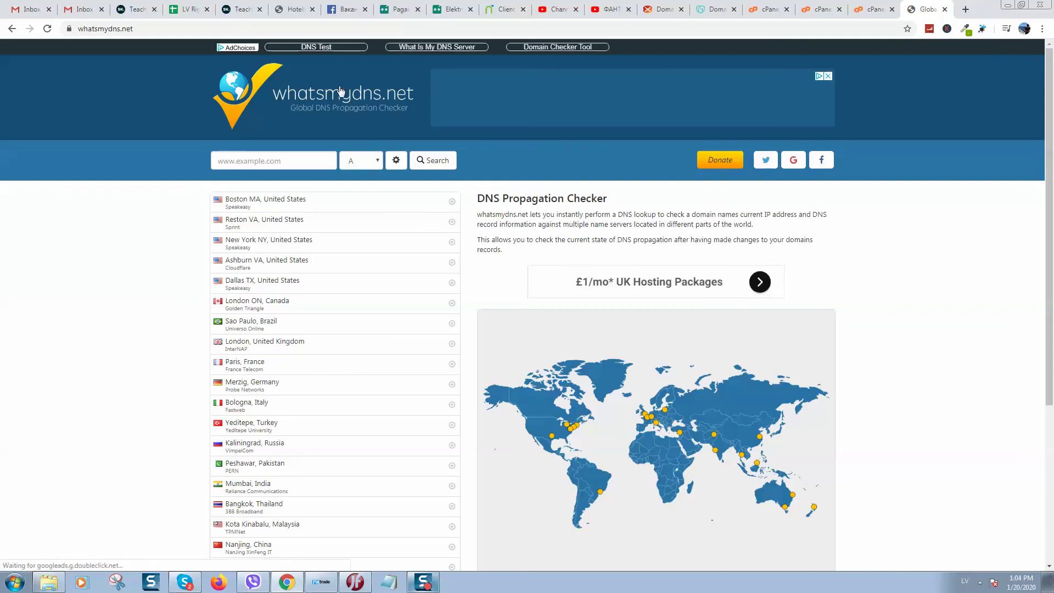
Enter nebtrade.com as the domain and choose the NS record type
{"action": "left_click", "coordinate": [271, 159]}
{"action": "type", "text": "nebtrade.com"}
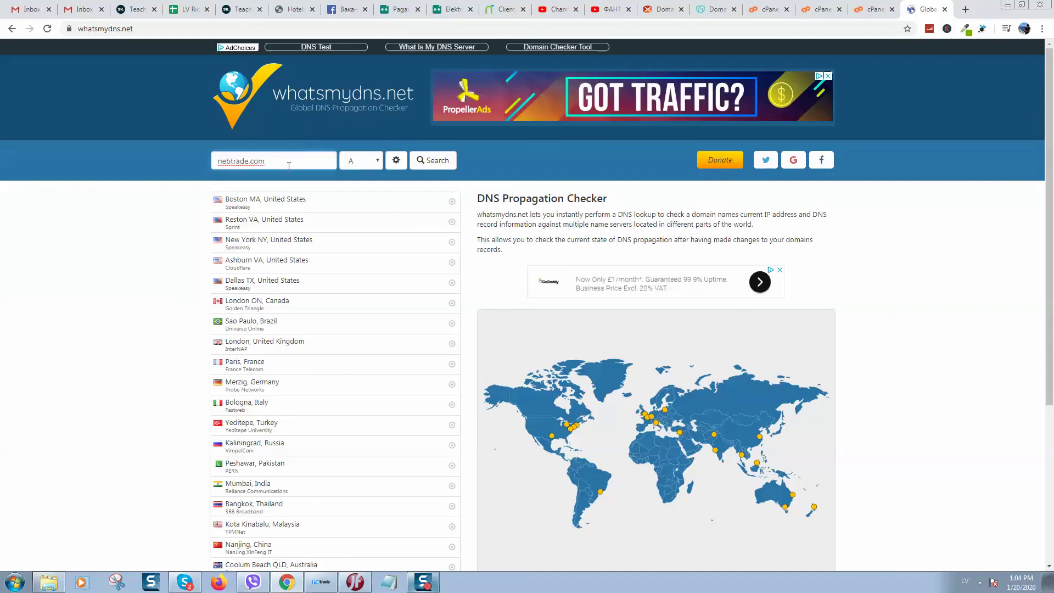
{"action": "left_click", "coordinate": [359, 160]}
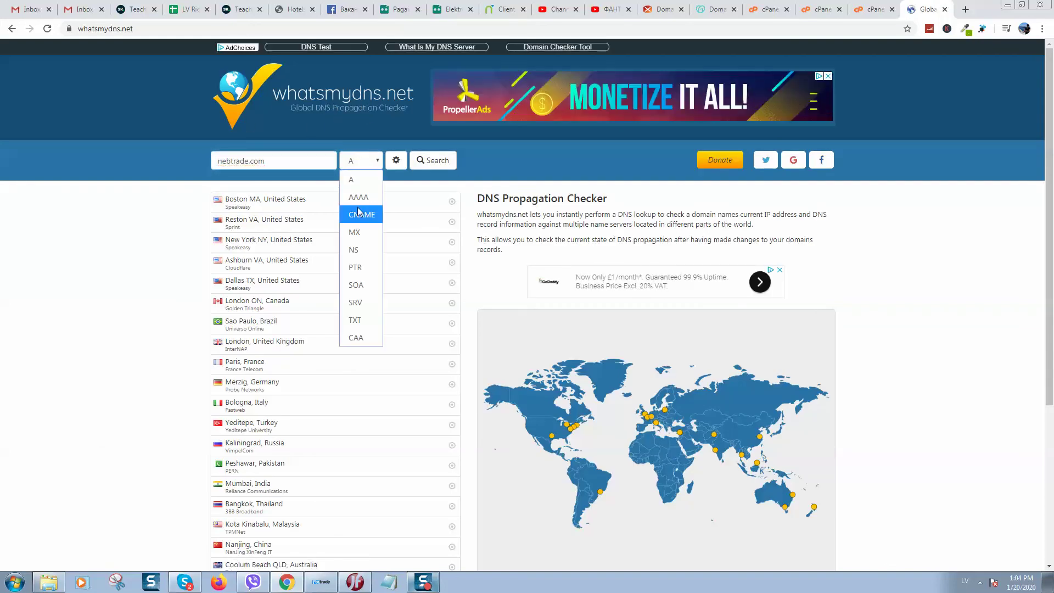
{"action": "left_click", "coordinate": [358, 250]}
Run the NS lookup for nebtrade.com and review the Bologna, Turkey and Mumbai results
{"action": "left_click", "coordinate": [431, 162]}
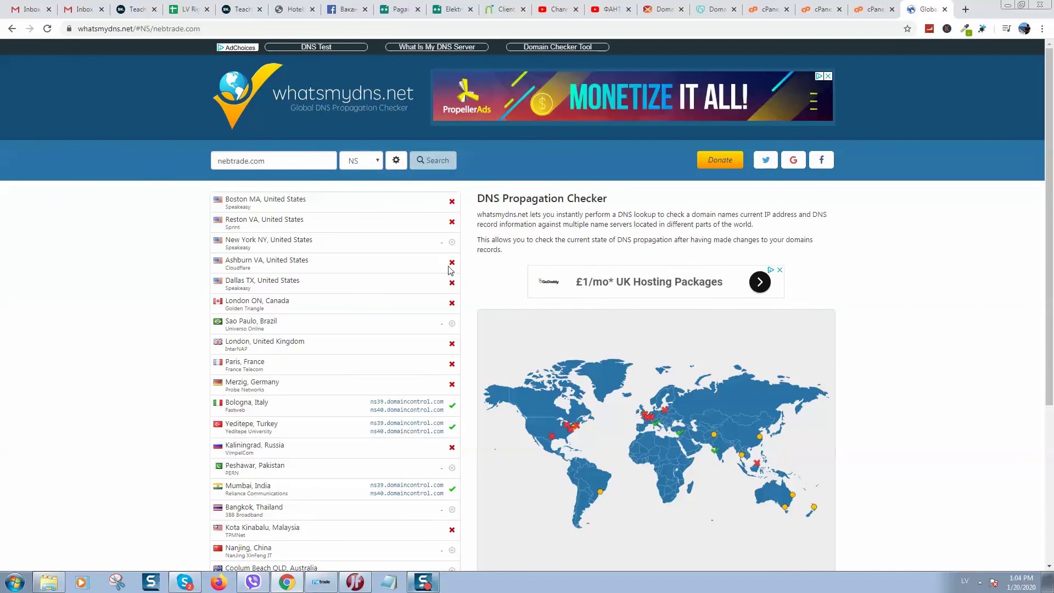
{"action": "scroll", "coordinate": [427, 410], "scroll_direction": "down", "scroll_amount": 3}
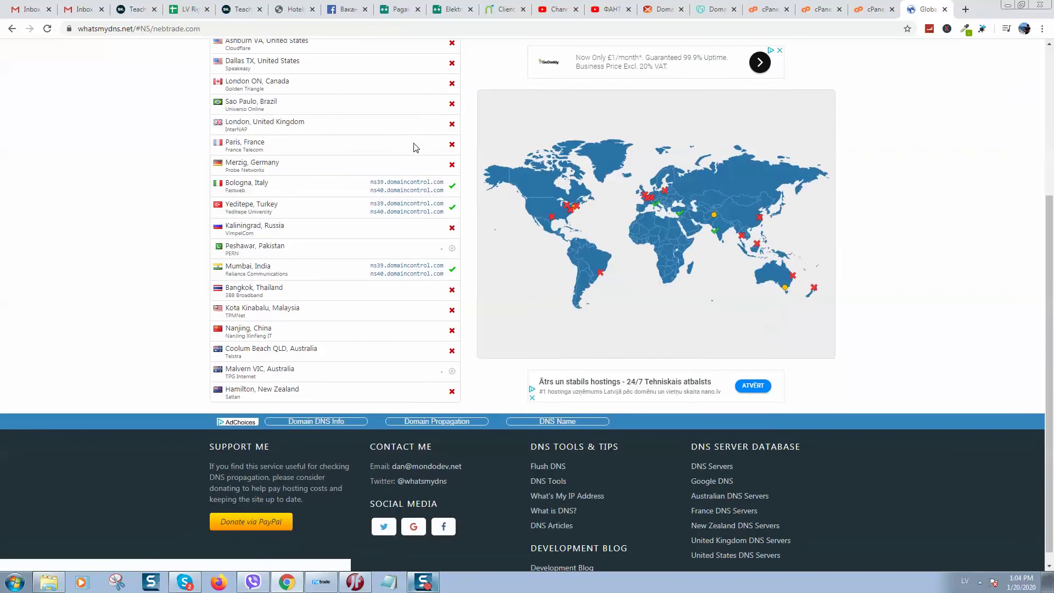
{"action": "scroll", "coordinate": [417, 400], "scroll_direction": "up", "scroll_amount": 3}
{"action": "scroll", "coordinate": [254, 330], "scroll_direction": "down", "scroll_amount": 2}
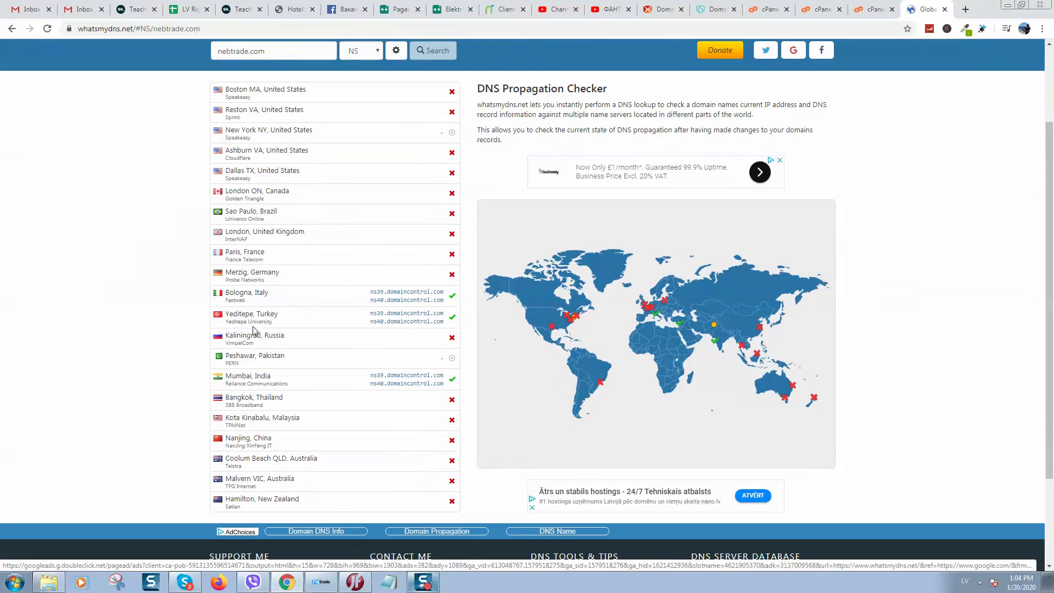
{"action": "left_click_drag", "start_coordinate": [240, 293], "coordinate": [451, 300]}
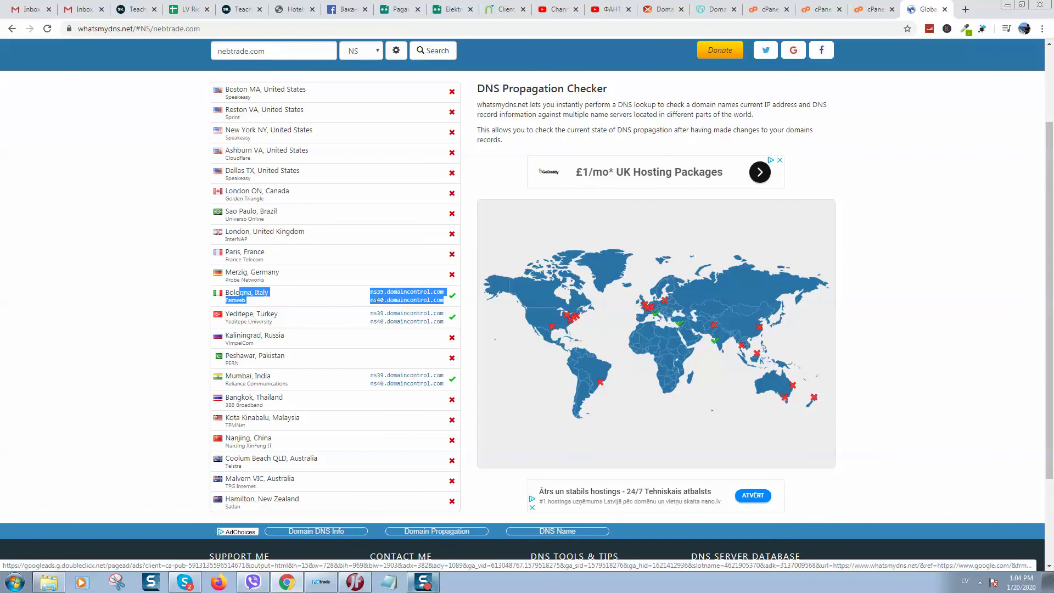
{"action": "left_click", "coordinate": [264, 296]}
{"action": "double_click", "coordinate": [268, 314]}
{"action": "double_click", "coordinate": [263, 377]}
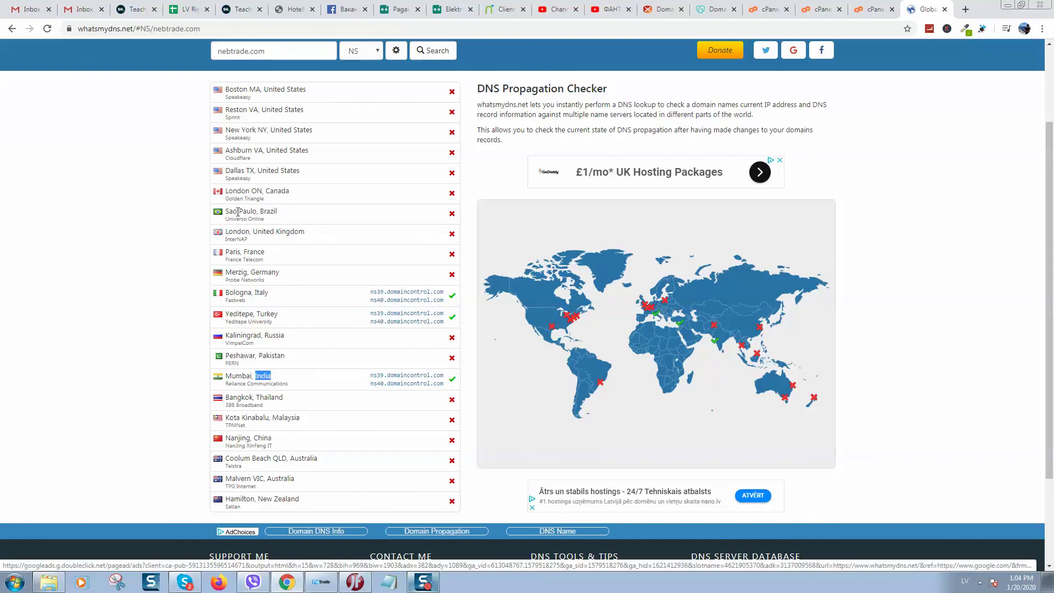
Rerun the nebtrade.com NS lookup and review the refreshed propagation results
{"action": "left_click", "coordinate": [443, 51]}
{"action": "scroll", "coordinate": [423, 319], "scroll_direction": "down", "scroll_amount": 2}
{"action": "scroll", "coordinate": [411, 231], "scroll_direction": "up", "scroll_amount": 2}
{"action": "scroll", "coordinate": [446, 66], "scroll_direction": "up", "scroll_amount": 2}
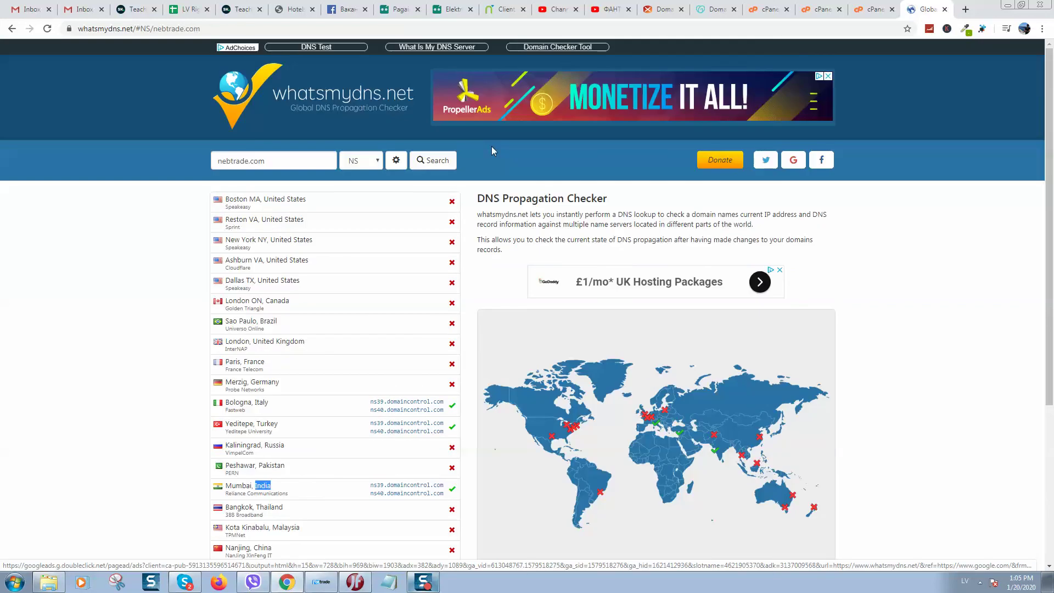
{"action": "left_click", "coordinate": [212, 167]}
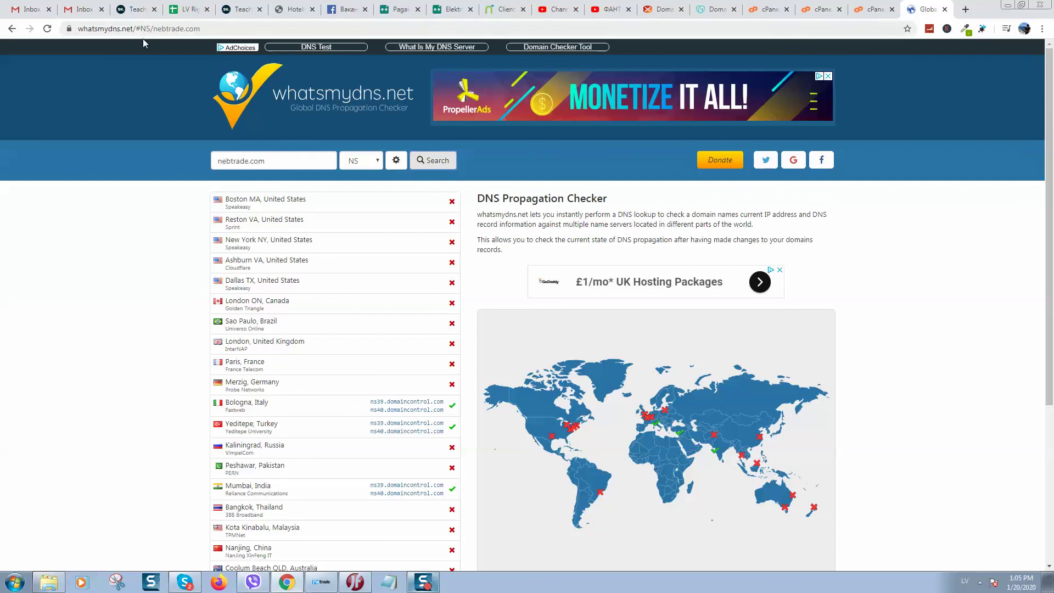
{"action": "key", "text": "XF86AudioLowerVolume"}
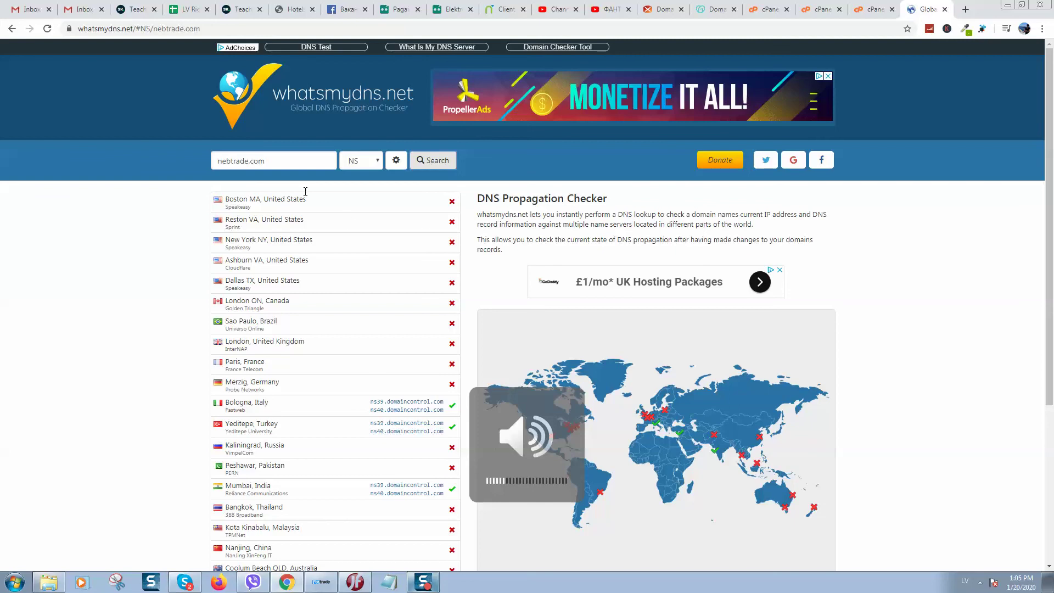
{"action": "scroll", "coordinate": [460, 274], "scroll_direction": "down", "scroll_amount": 1}
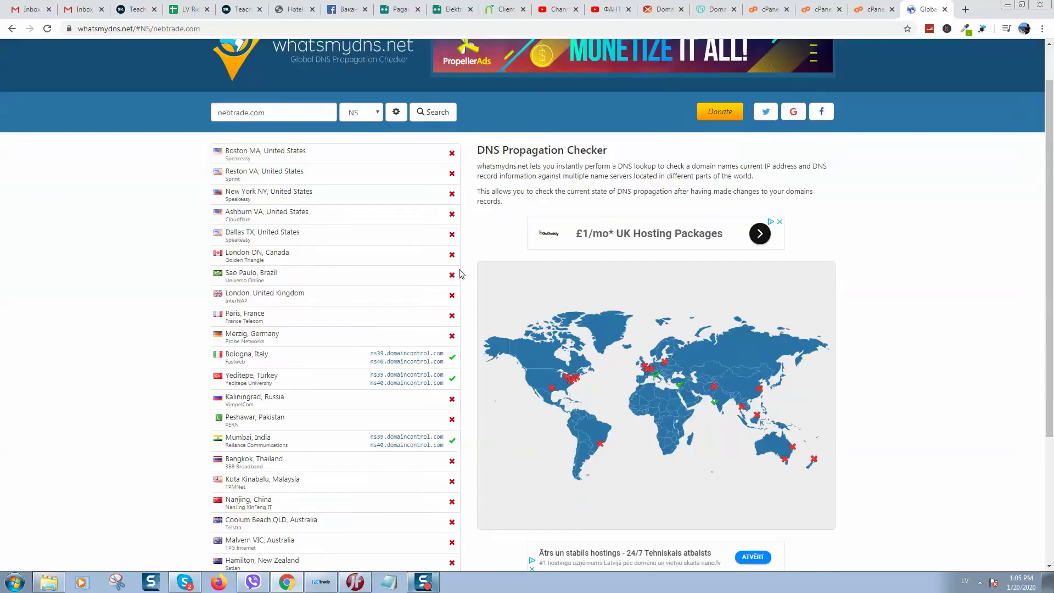
{"action": "scroll", "coordinate": [460, 274], "scroll_direction": "down", "scroll_amount": 1}
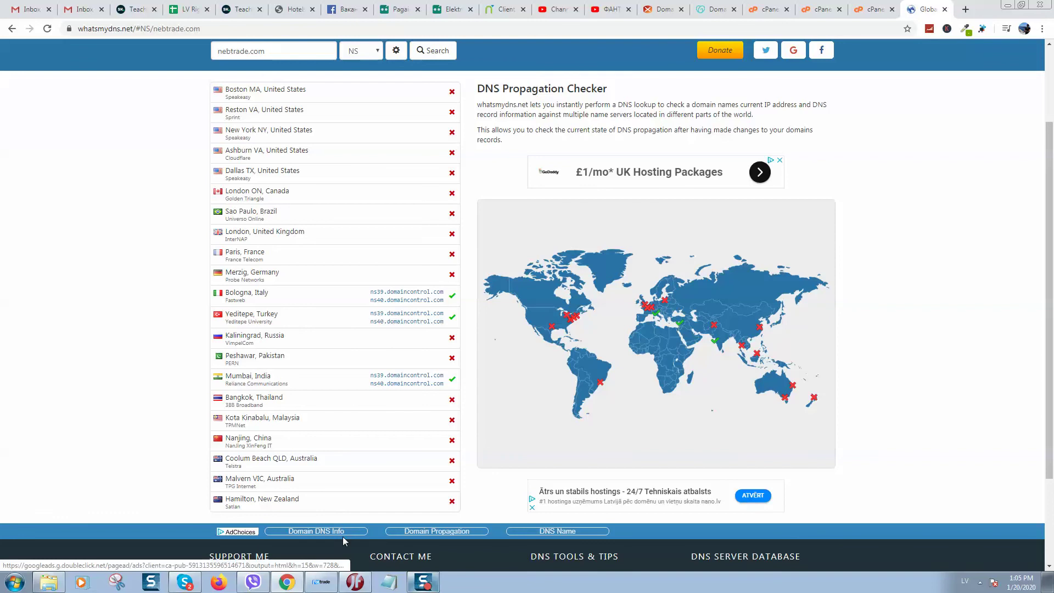
{"action": "scroll", "coordinate": [403, 461], "scroll_direction": "up", "scroll_amount": 2}
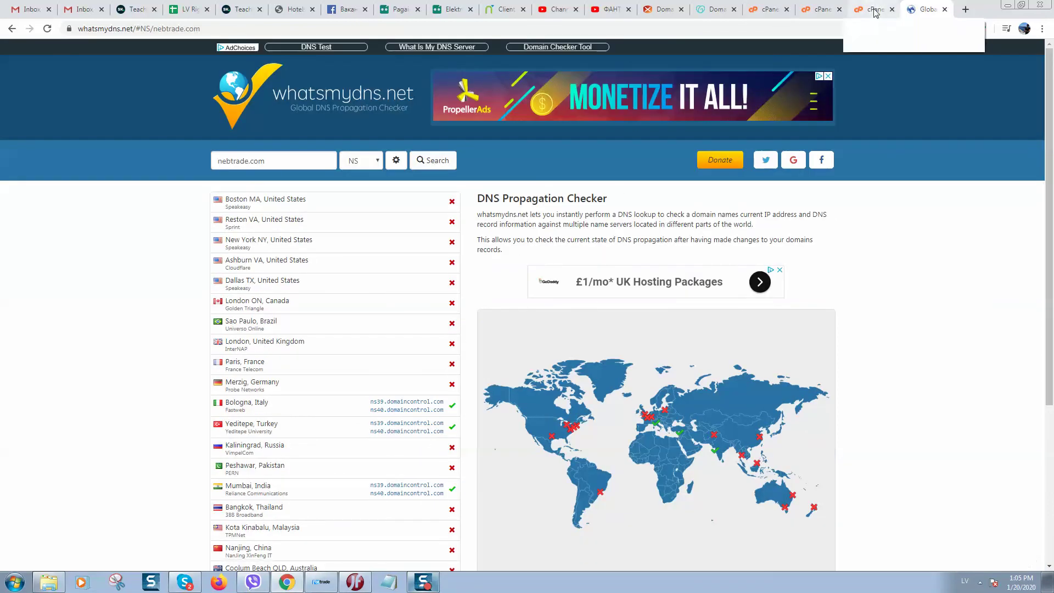
{"action": "left_click", "coordinate": [966, 10]}
Load cloudways.com/en/ via address-bar autocomplete and scroll its homepage
{"action": "type", "text": "cloudways.com/en/"}
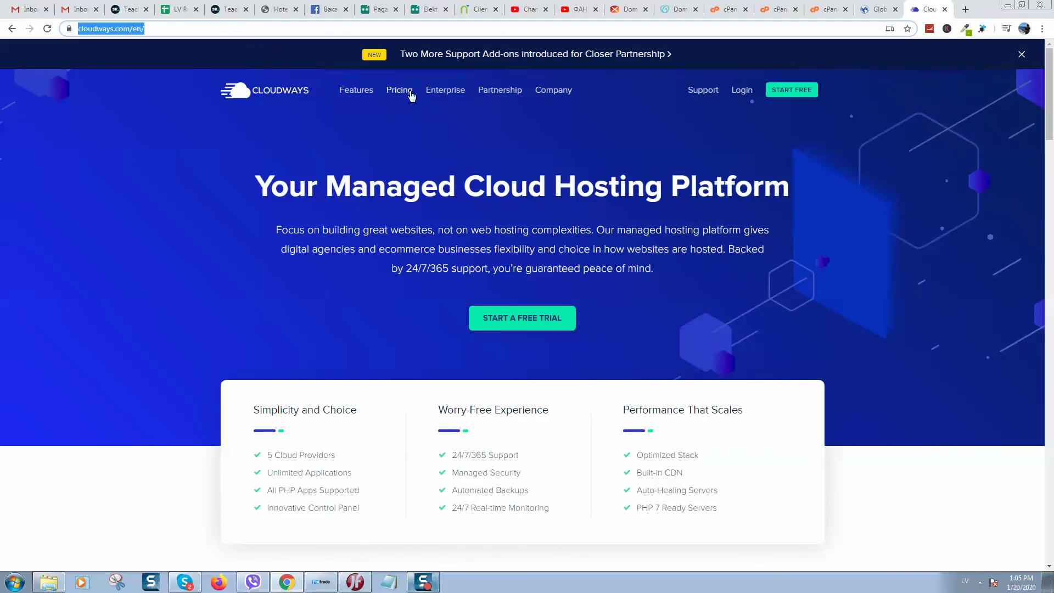
{"action": "scroll", "coordinate": [730, 164], "scroll_direction": "down", "scroll_amount": 3}
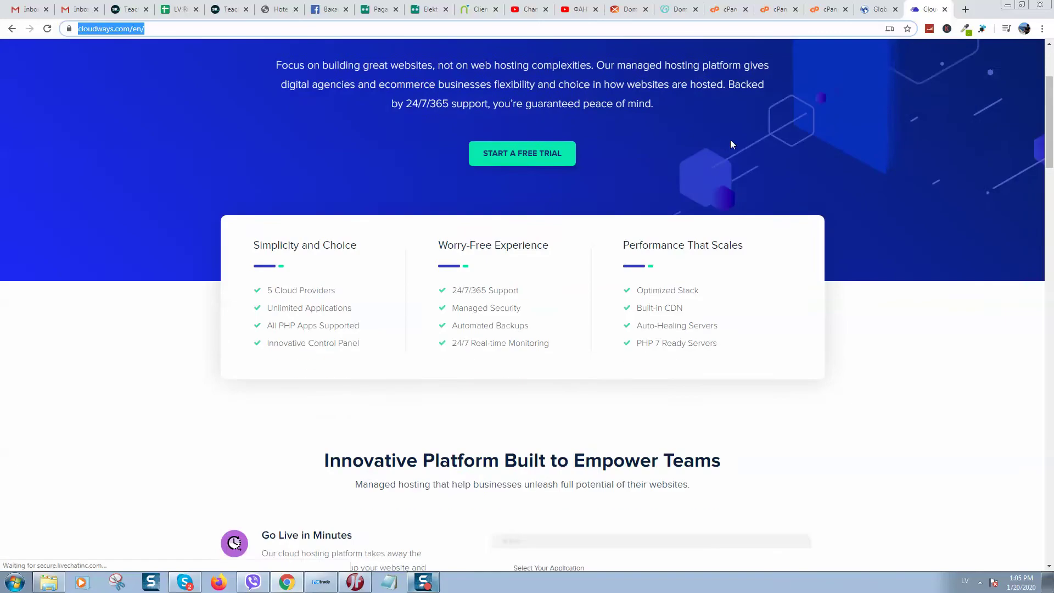
{"action": "scroll", "coordinate": [728, 143], "scroll_direction": "up", "scroll_amount": 3}
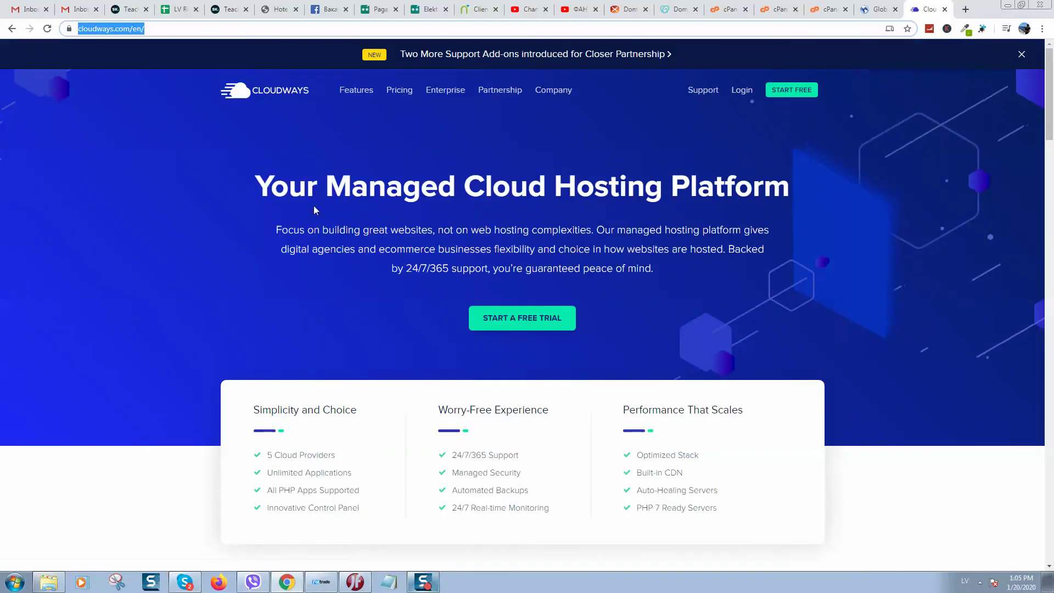